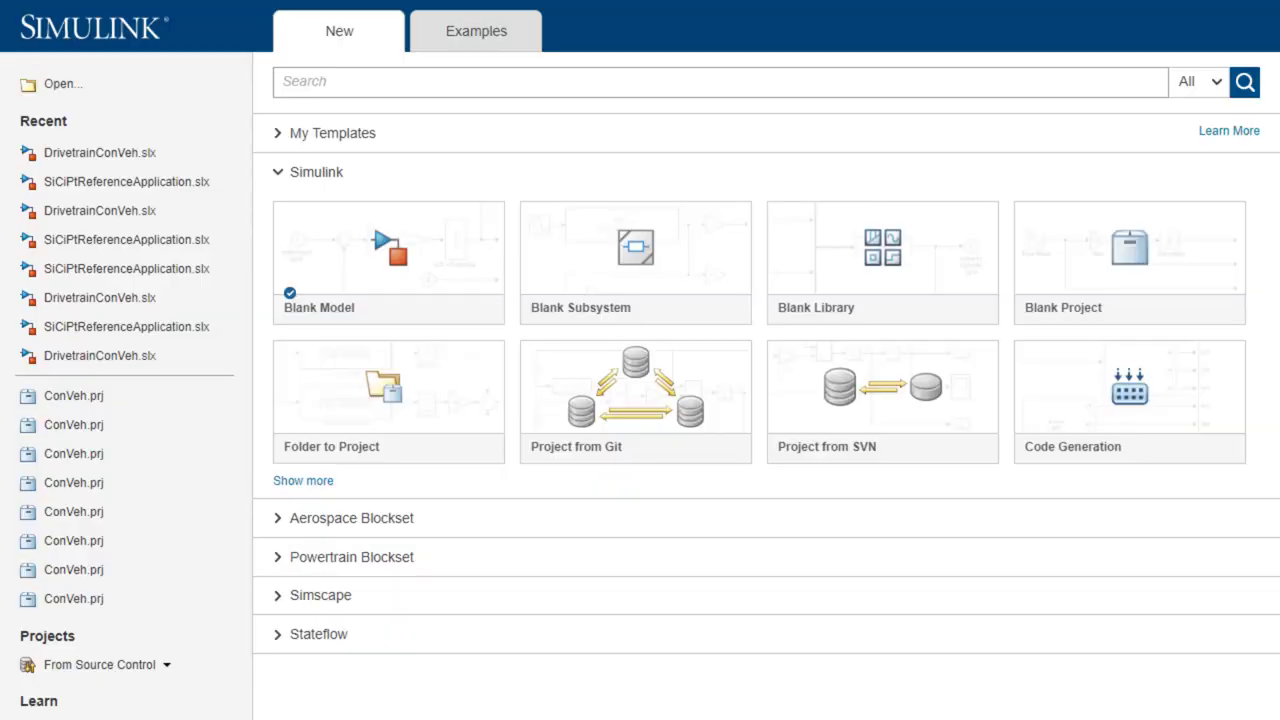
In the Start Page Examples, collapse Simulink and expand Powertrain Blockset to find SiCiPtReferenceApplication
left_click(474, 31)
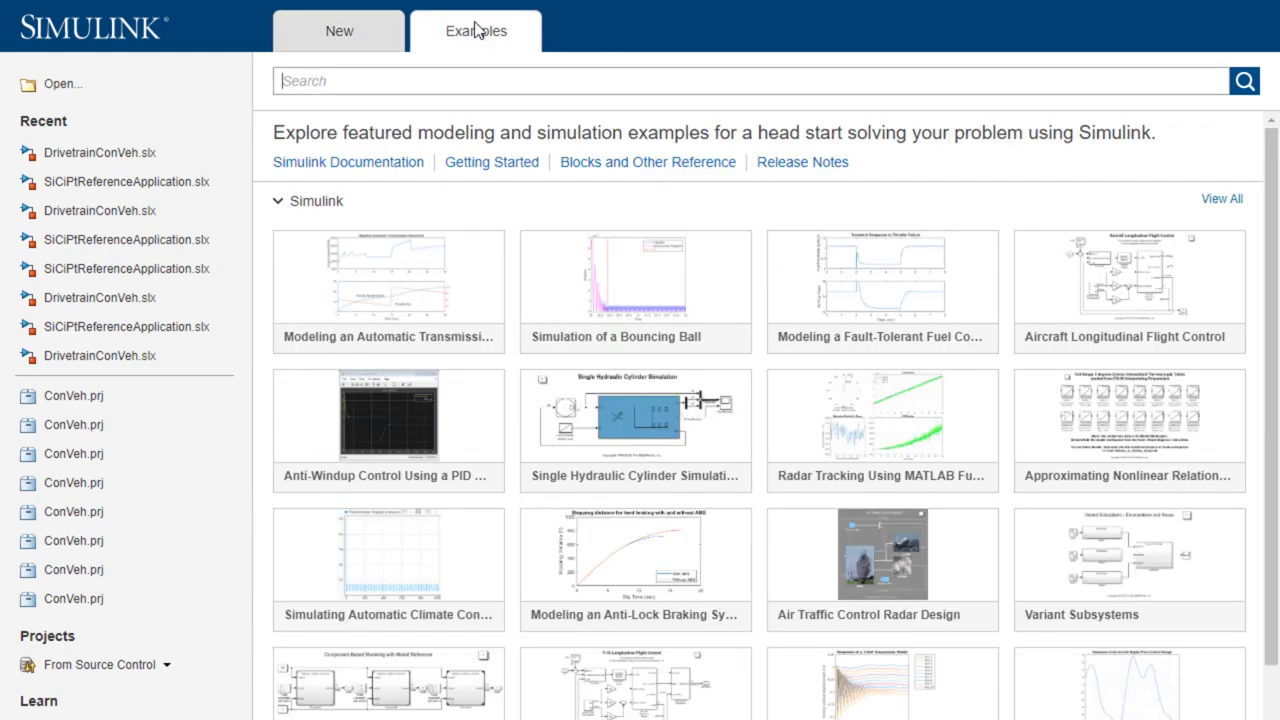
left_click(290, 201)
left_click(281, 282)
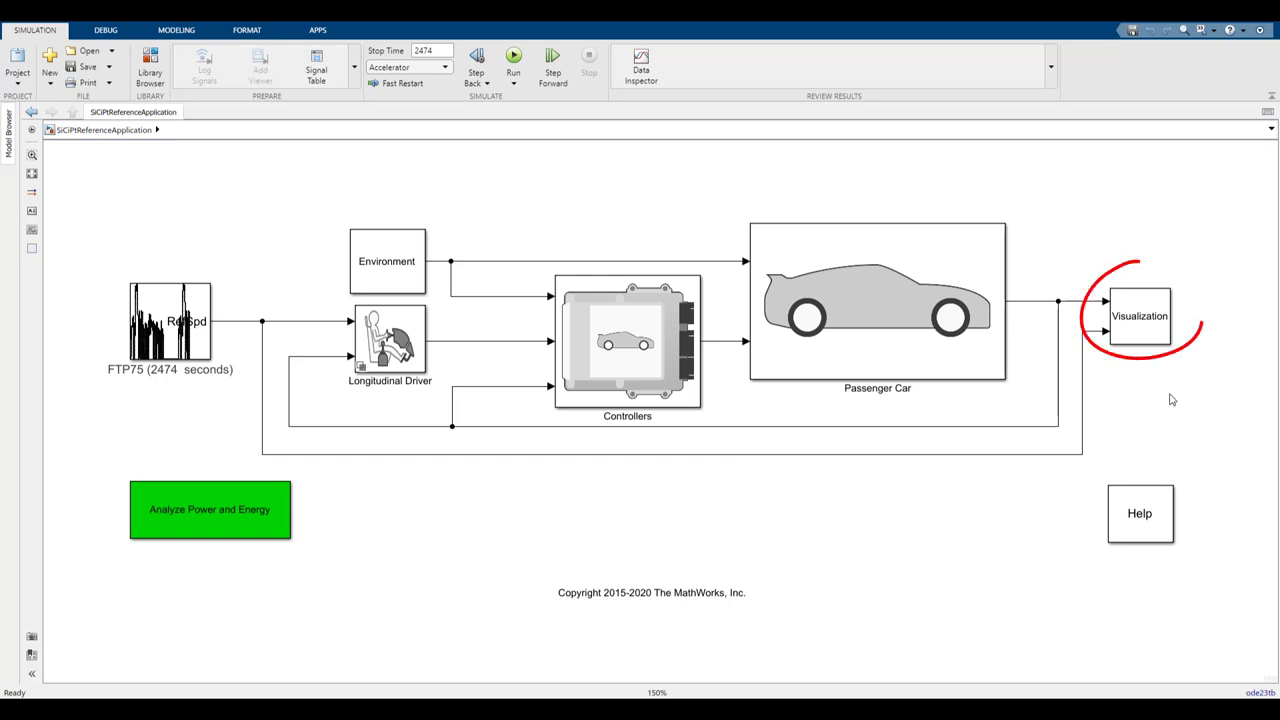
Enable data logging on the Visualization subsystem's Trace Velocity, Target, Actual (mph) line and return to top level
double_click(1140, 316)
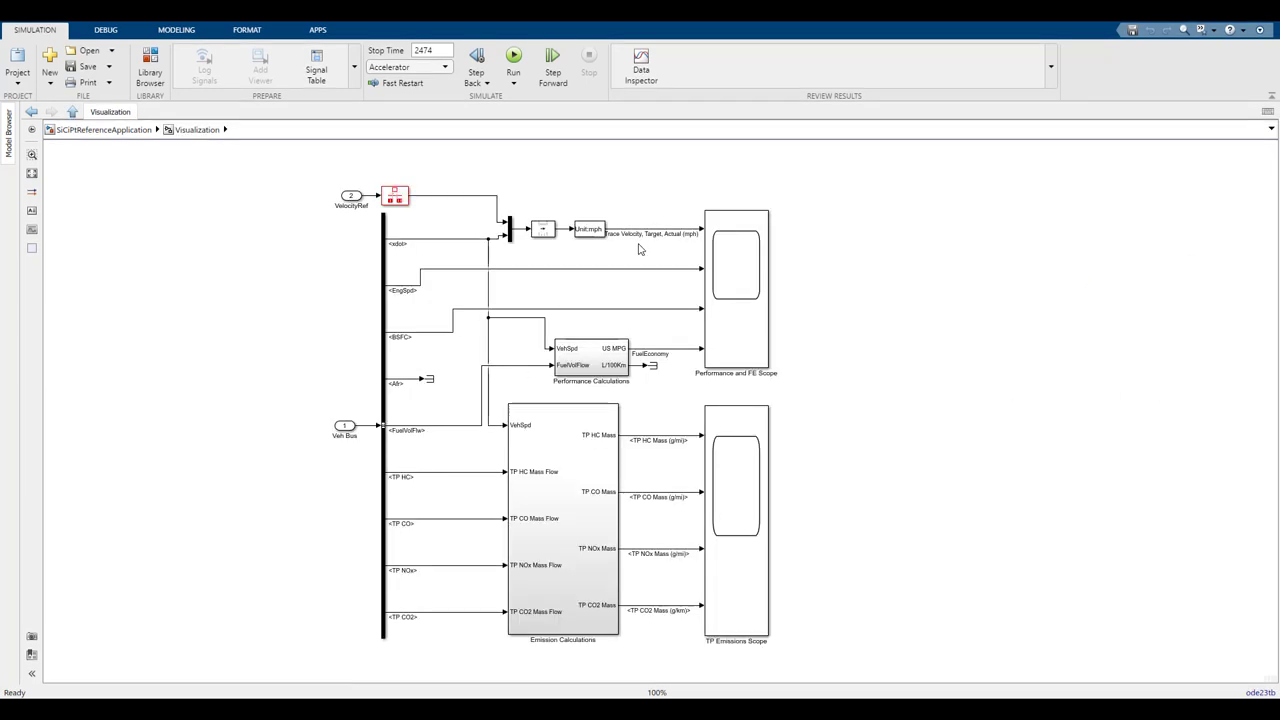
scroll(646, 226, "up", 1)
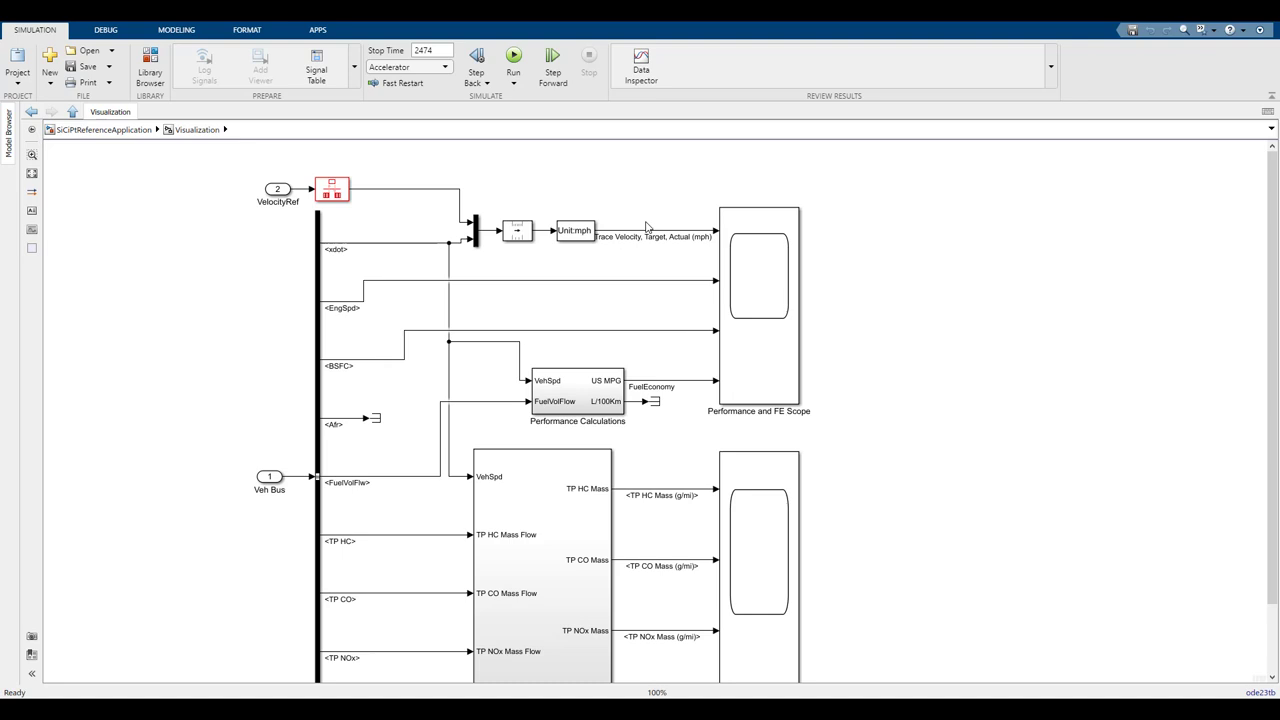
scroll(646, 226, "up", 1)
scroll(646, 230, "up", 2)
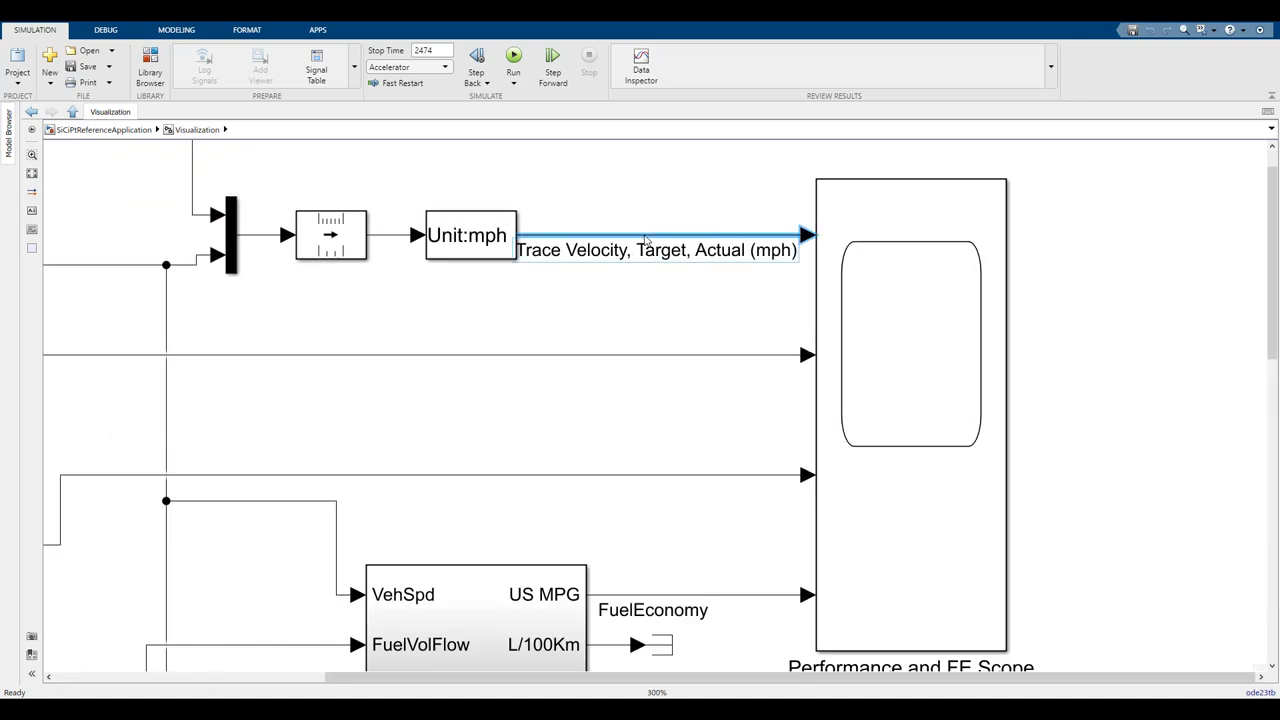
left_click(646, 236)
left_click(660, 221)
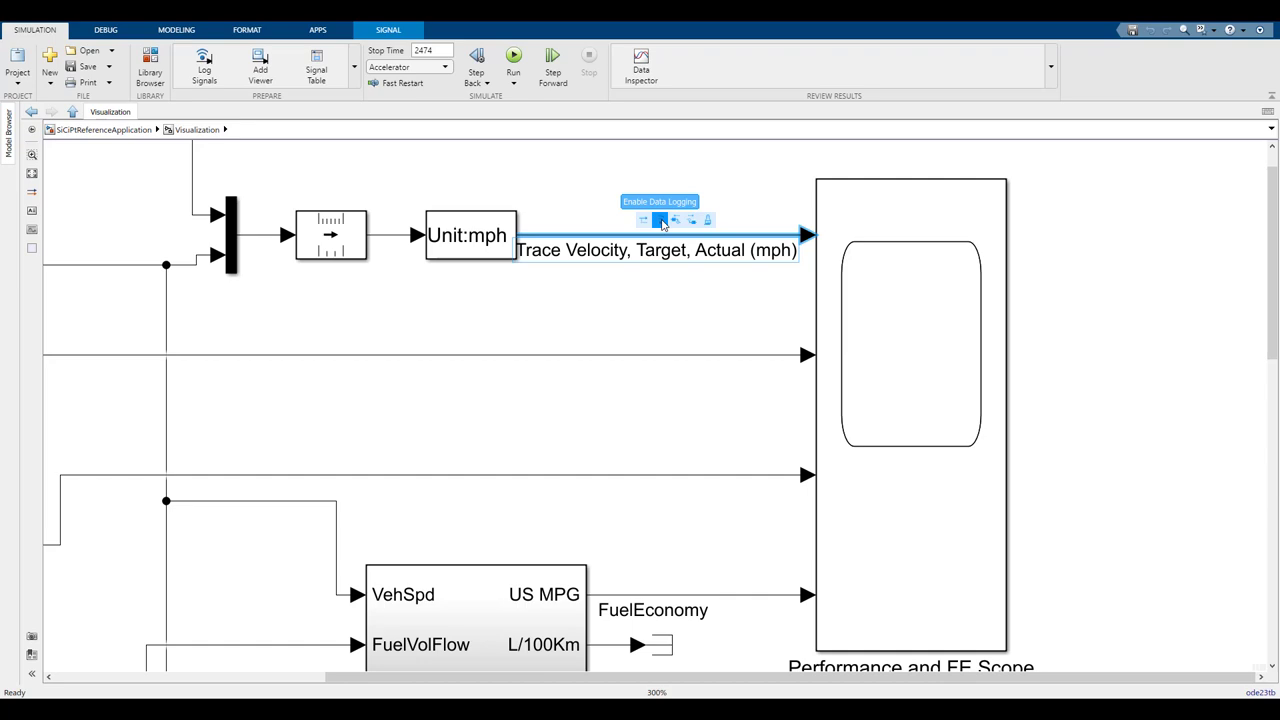
left_click(661, 221)
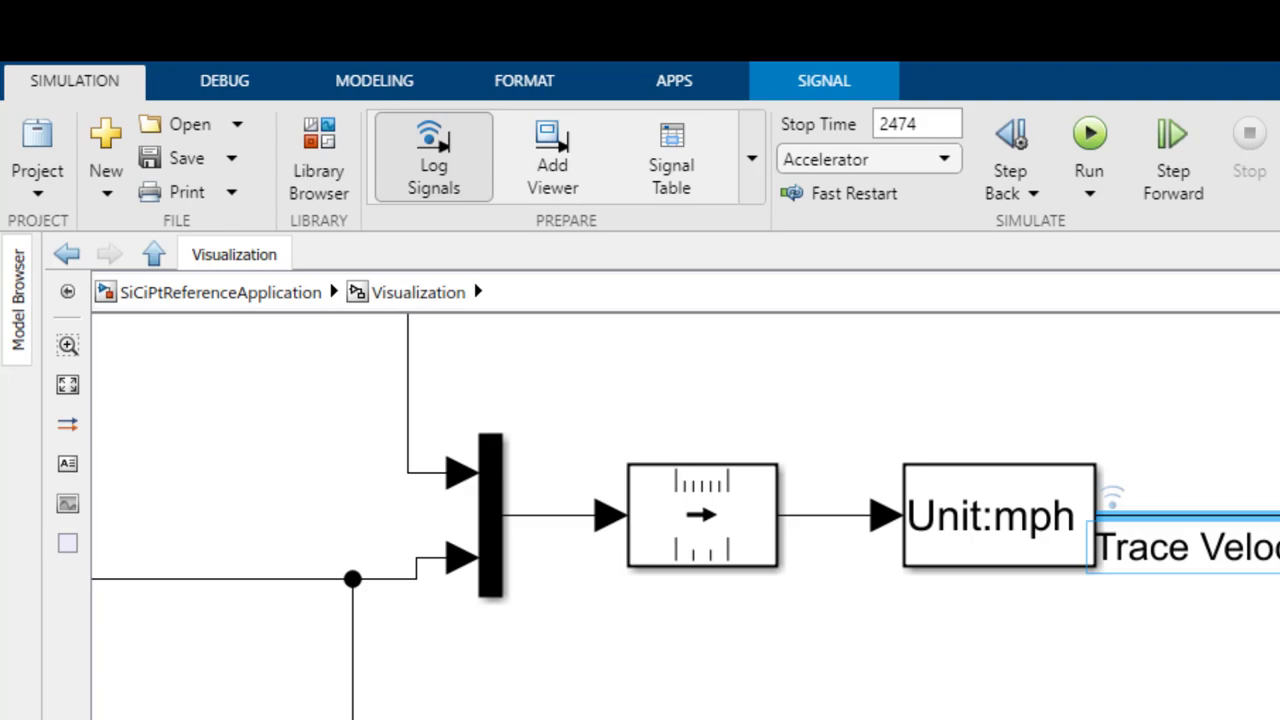
left_click(160, 294)
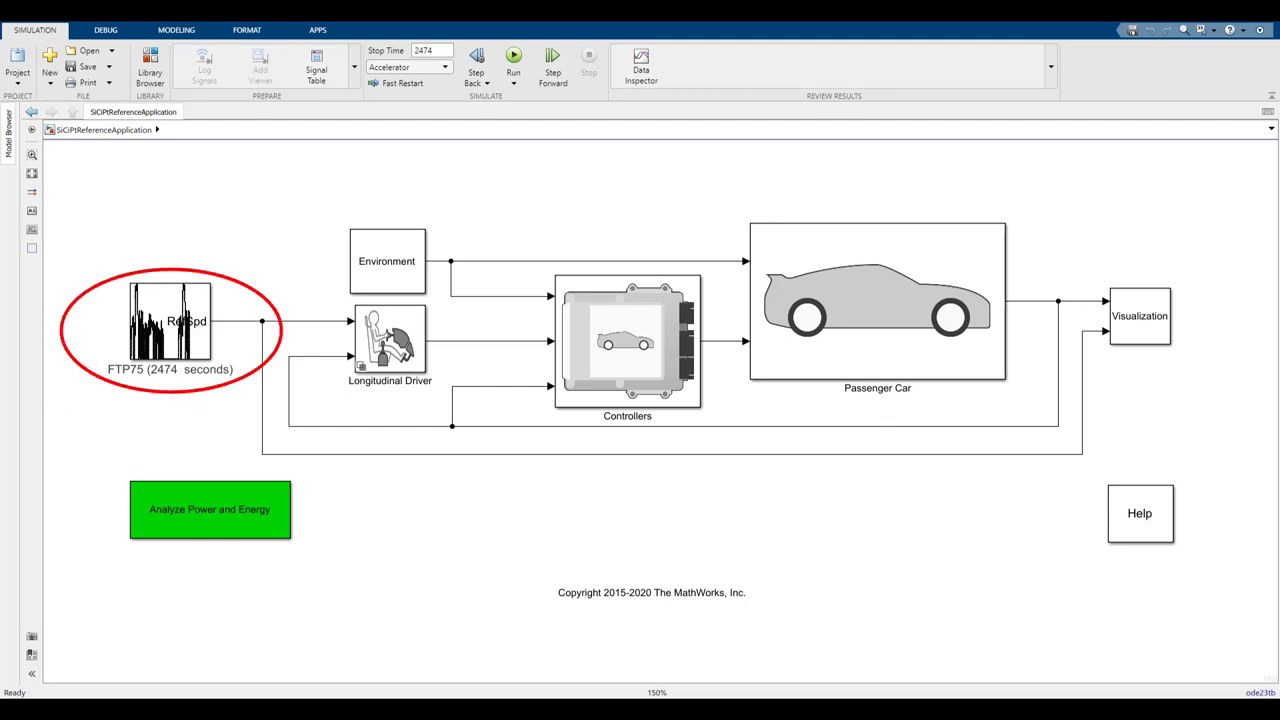
Switch the Drive Cycle Source to the Wide Open Throttle (WOT) cycle
double_click(138, 348)
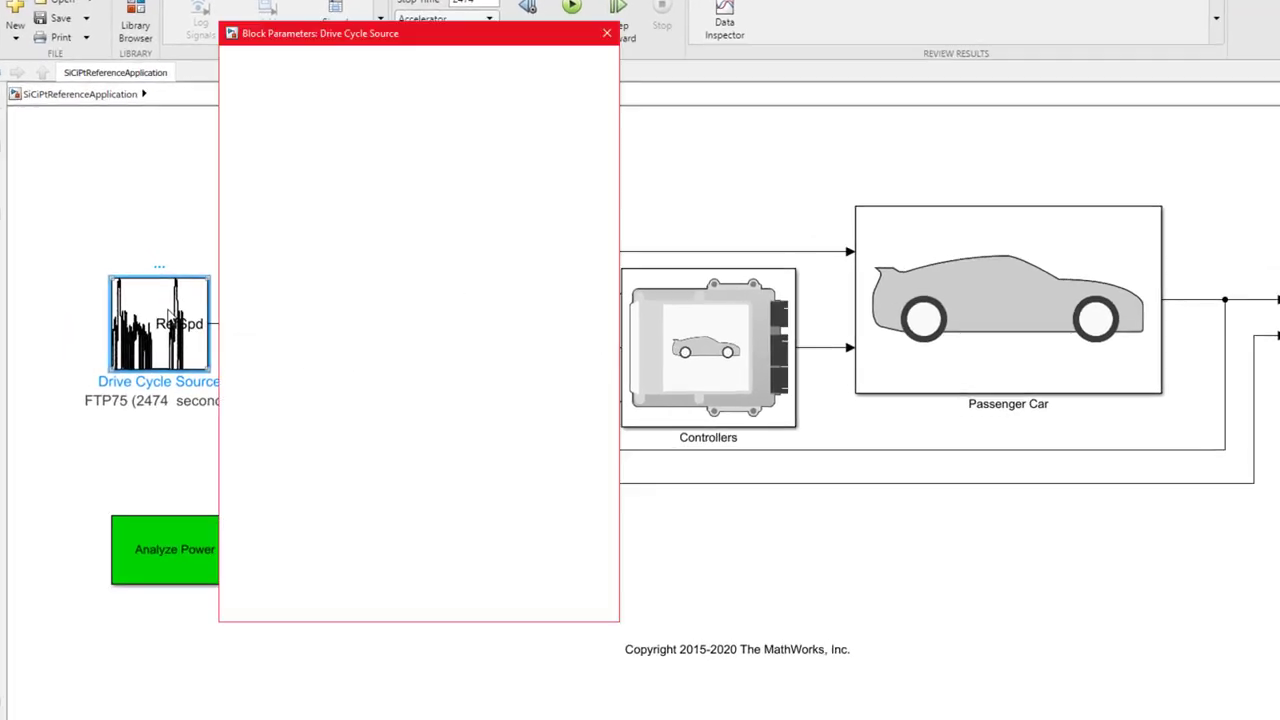
left_click(432, 213)
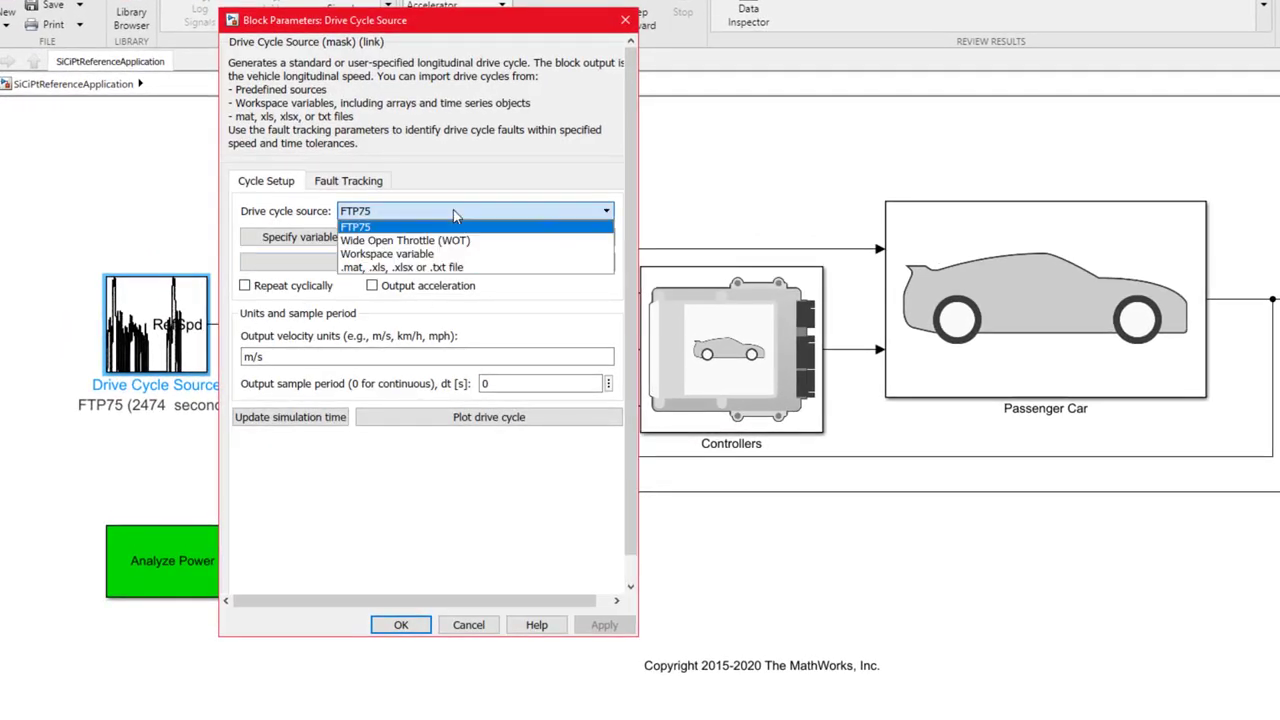
left_click(430, 241)
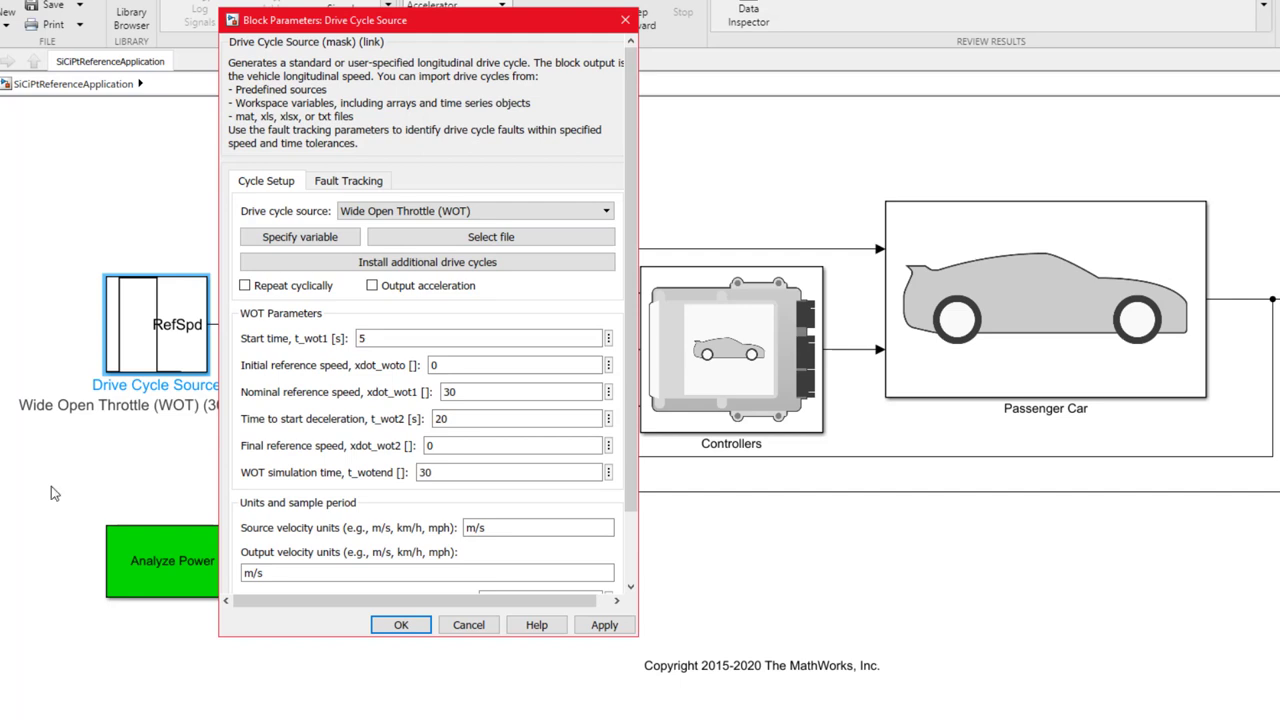
Set t_wot2 to 40 and t_wotend to 50, then change the model stop time to 50
left_click_drag(442, 418, 436, 418)
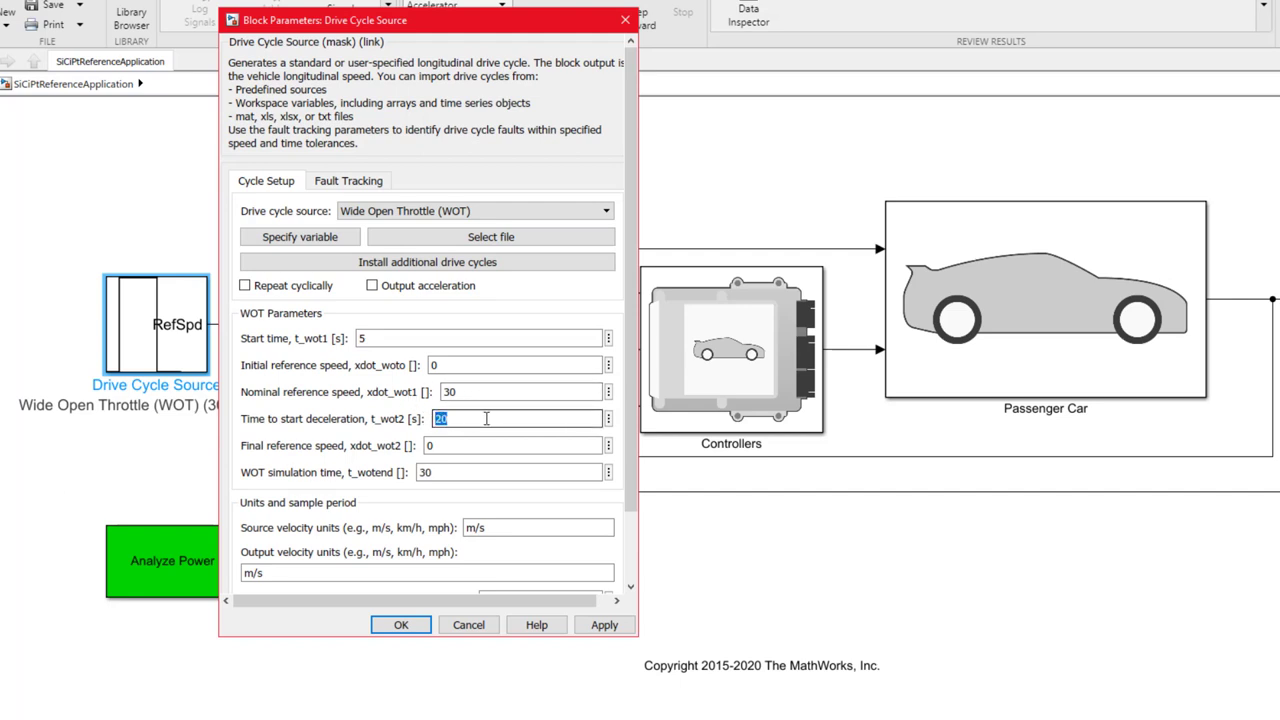
type("4")
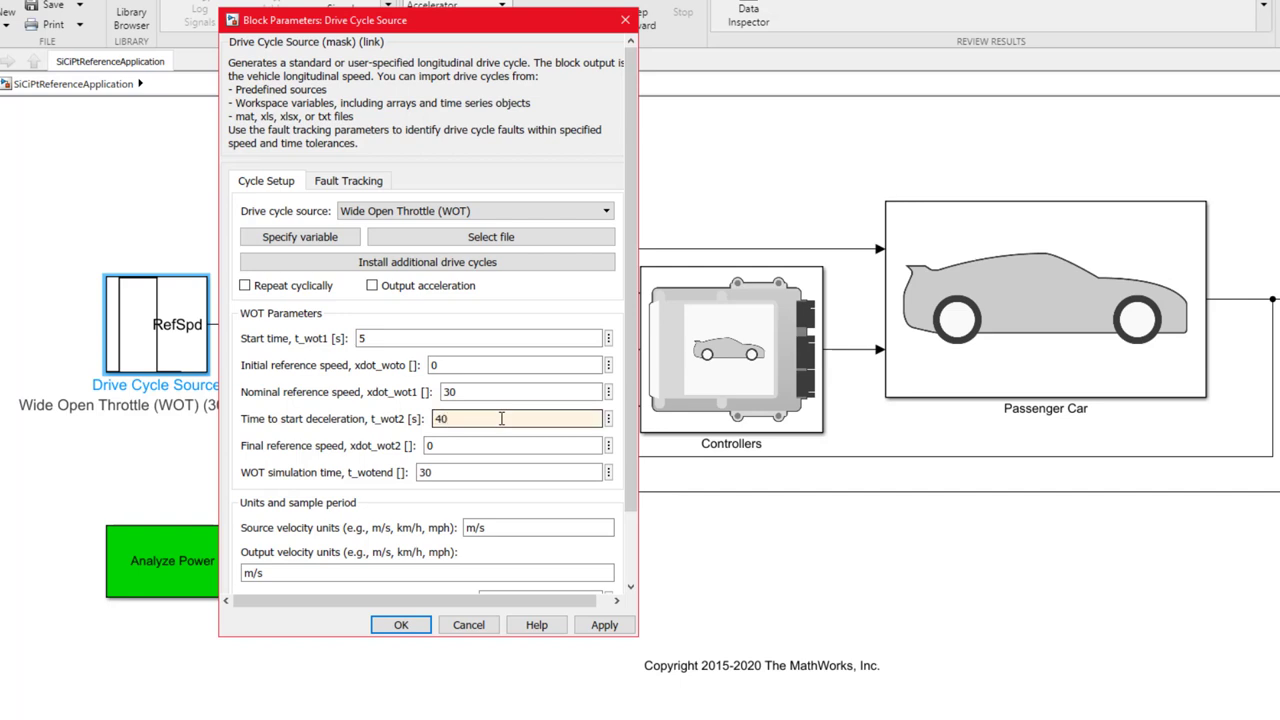
left_click(467, 470)
left_click_drag(404, 472, 476, 478)
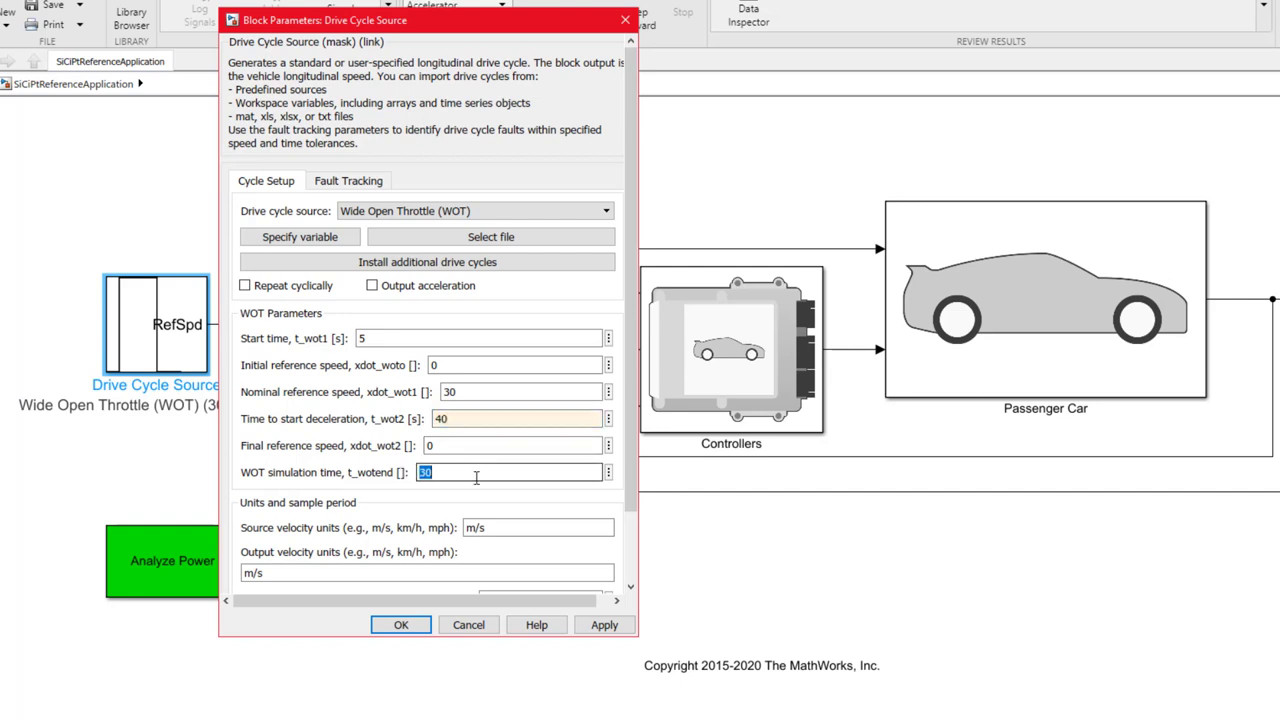
type("50")
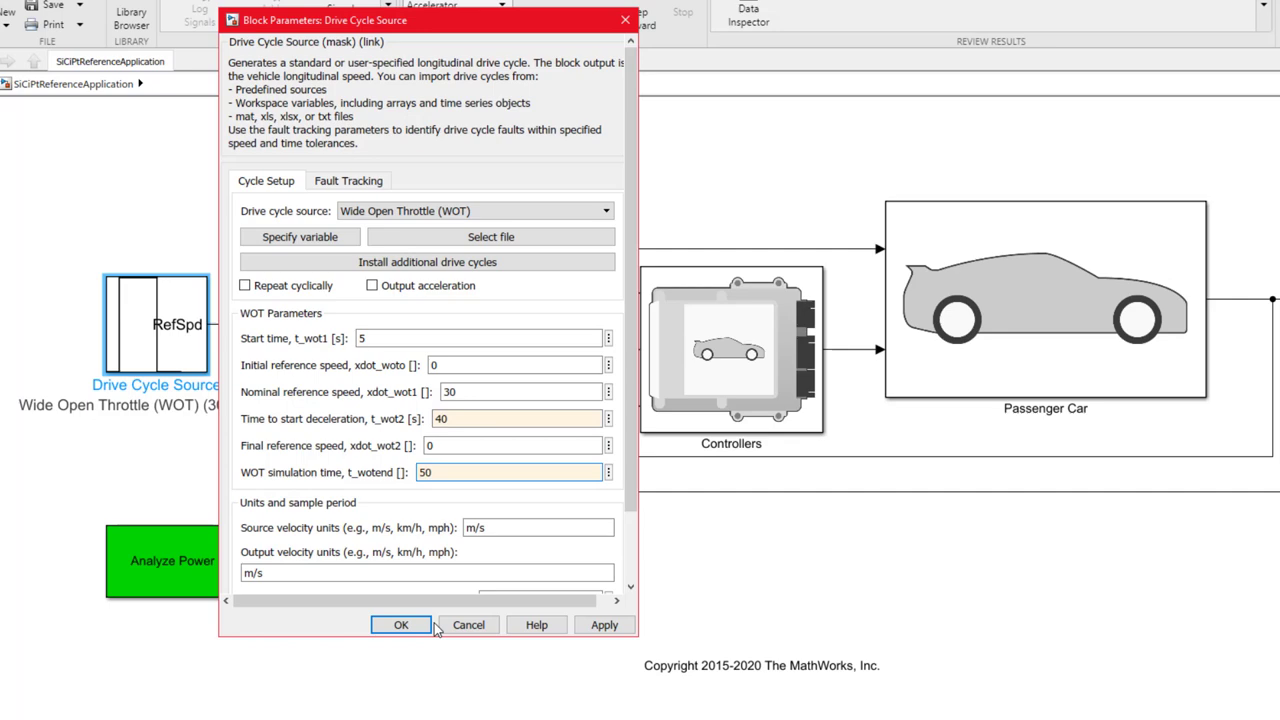
left_click(405, 624)
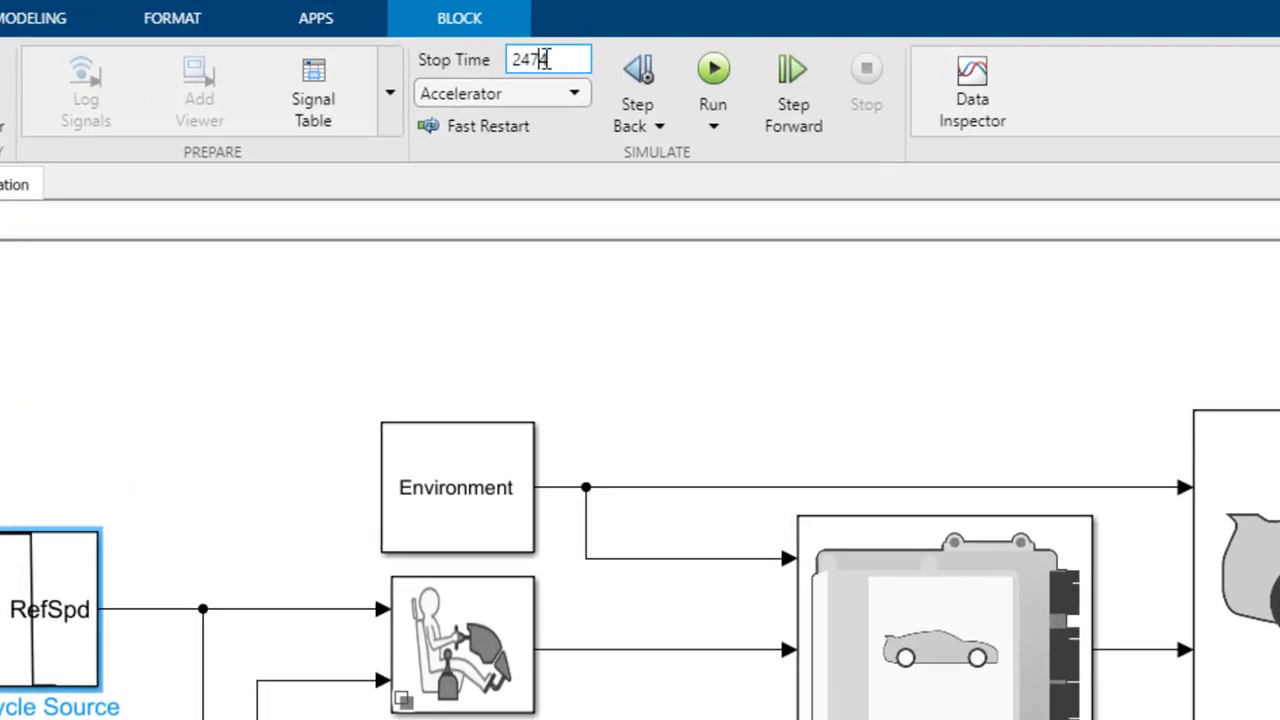
left_click_drag(545, 60, 512, 60)
type("50")
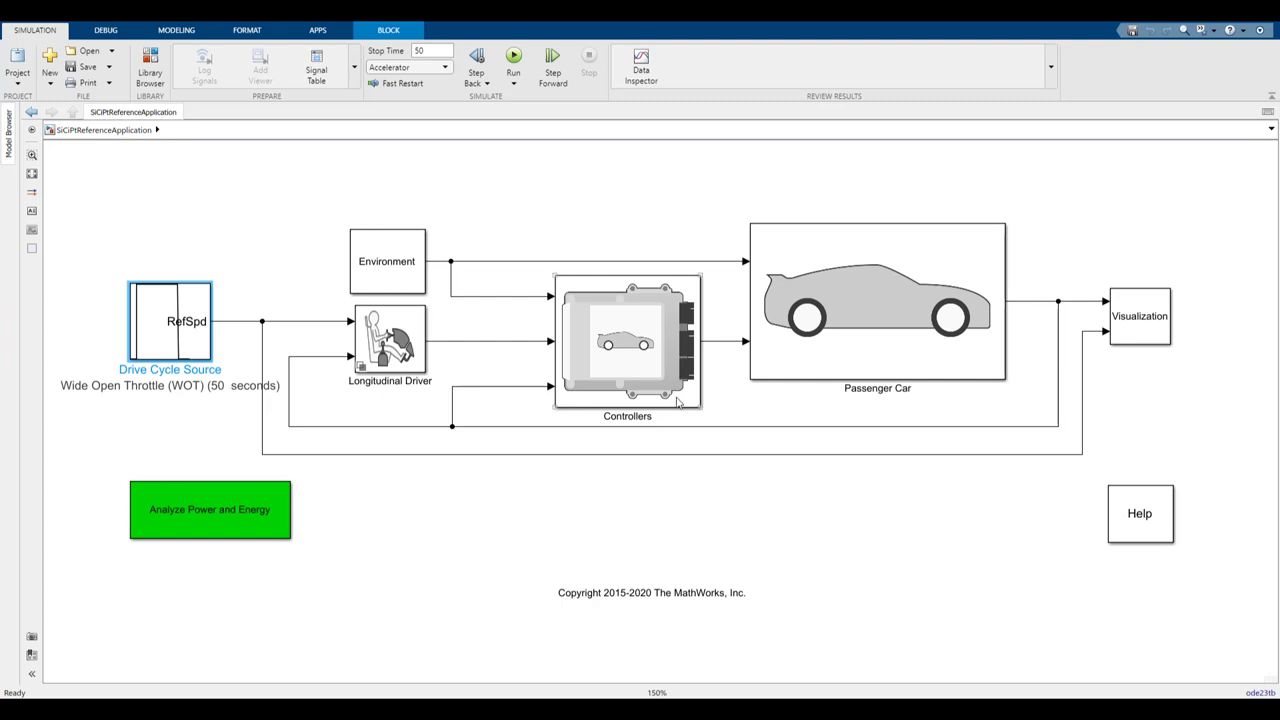
Navigate into Passenger Car > Drivetrain > Differential and Compliance > Front Wheel Drive
double_click(808, 365)
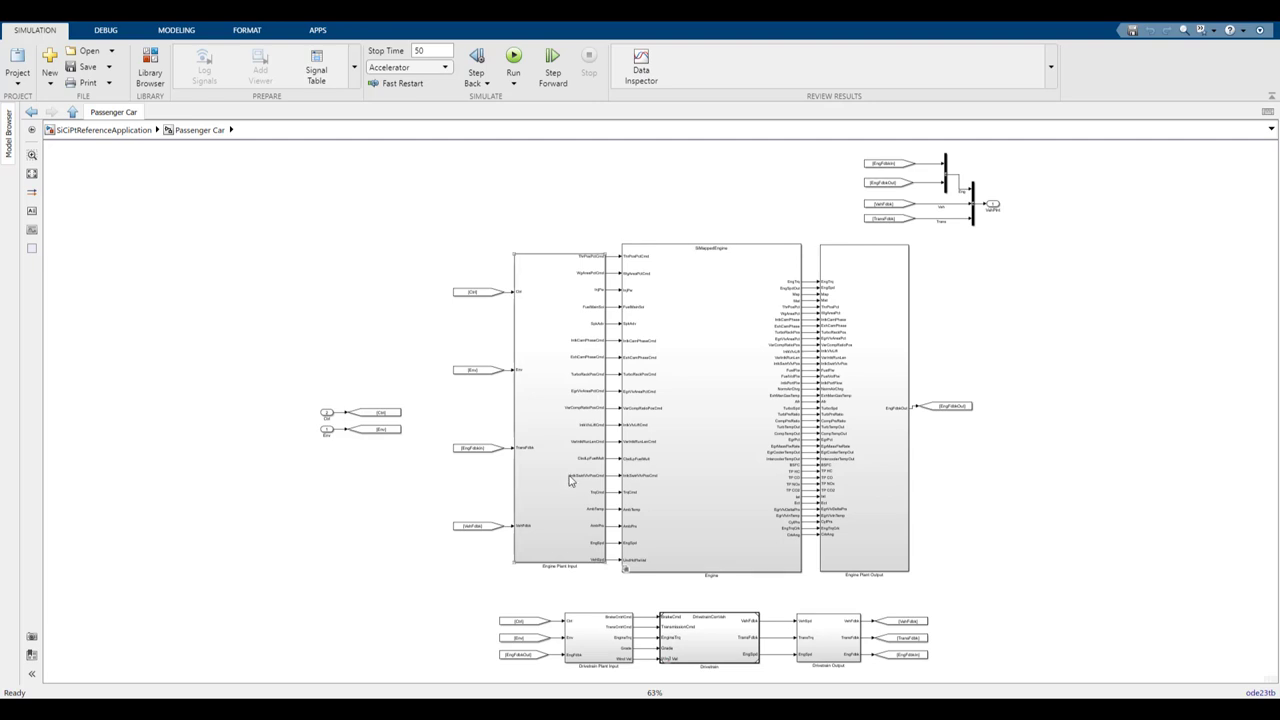
left_click_drag(475, 521, 410, 441)
scroll(671, 610, "up", 3)
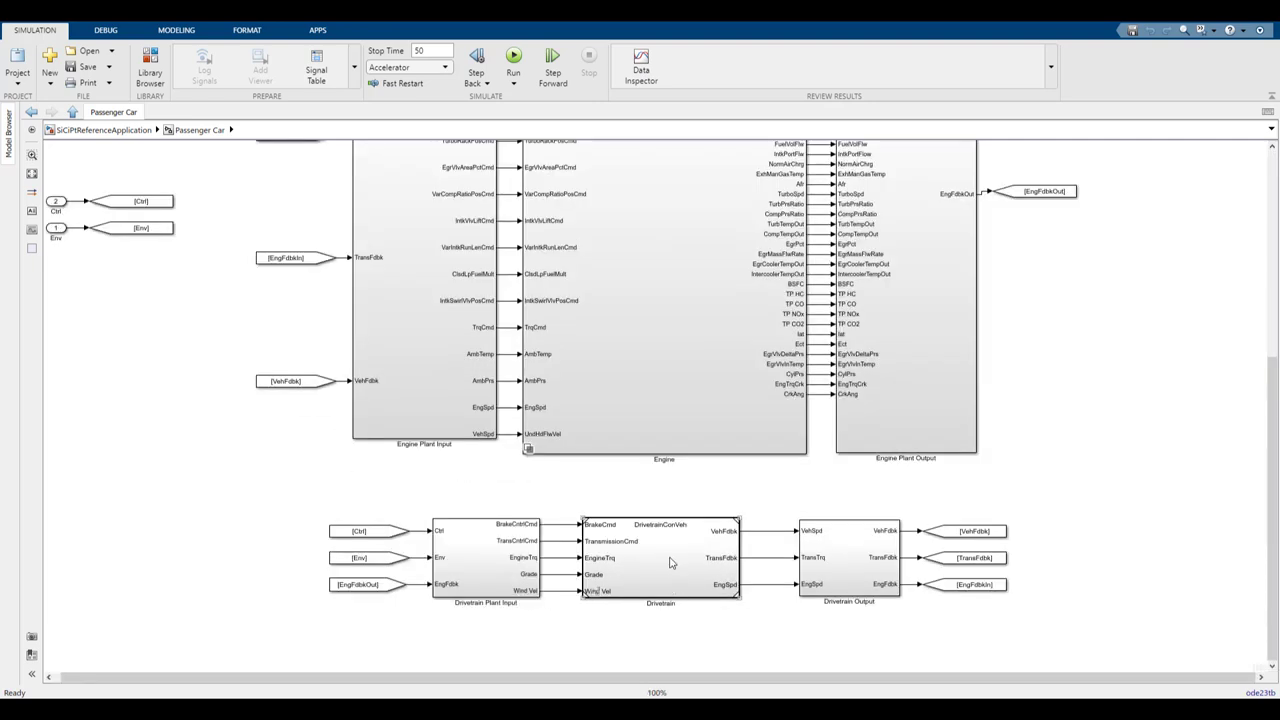
left_click(655, 573)
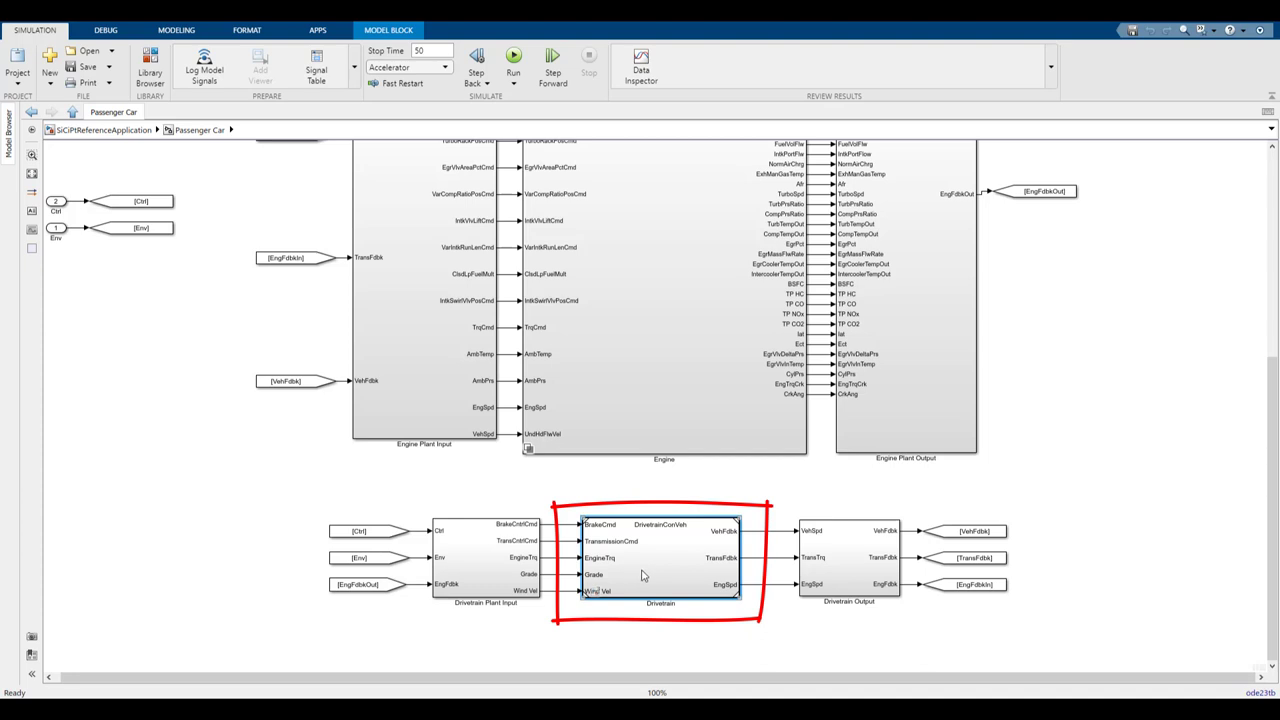
double_click(643, 575)
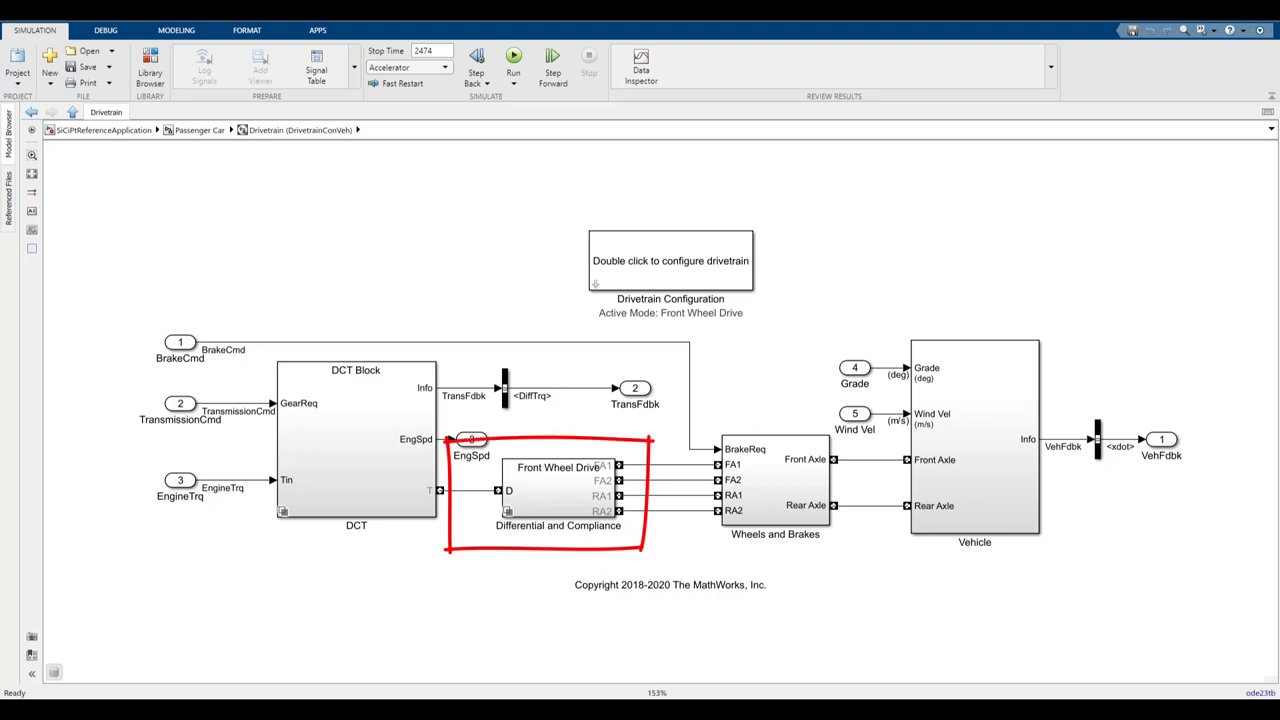
double_click(562, 503)
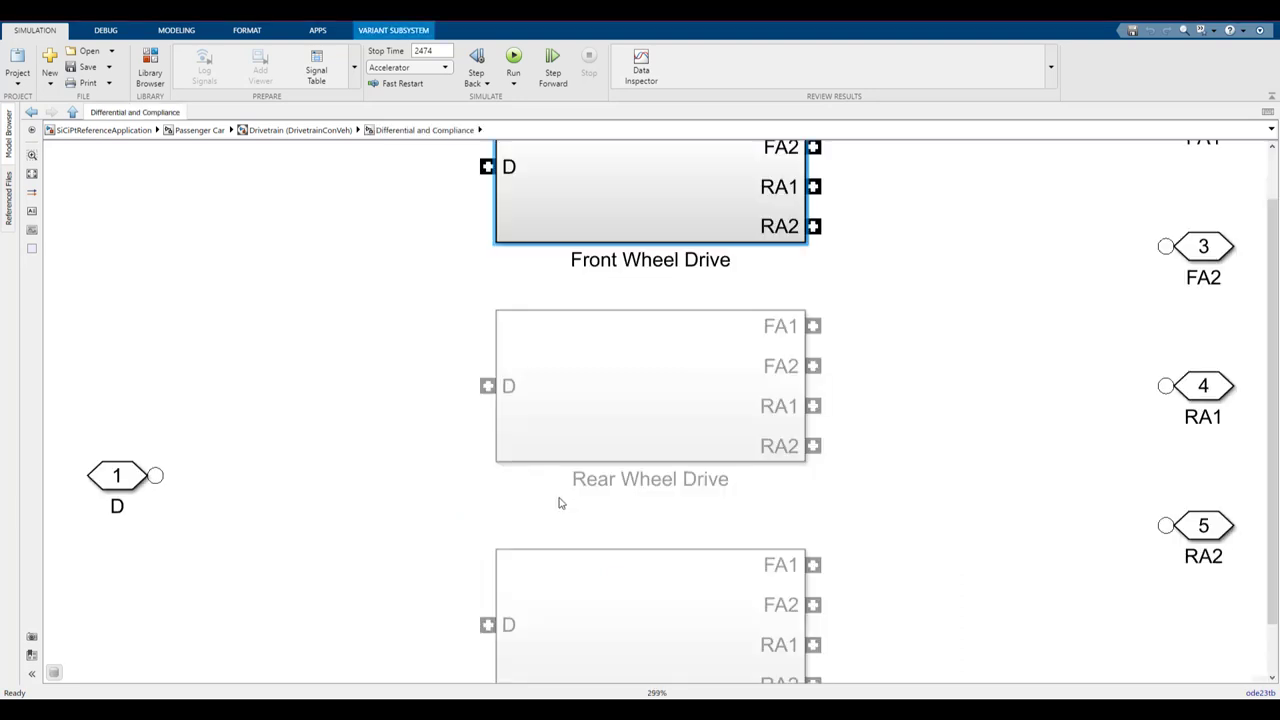
scroll(288, 466, "down", 2)
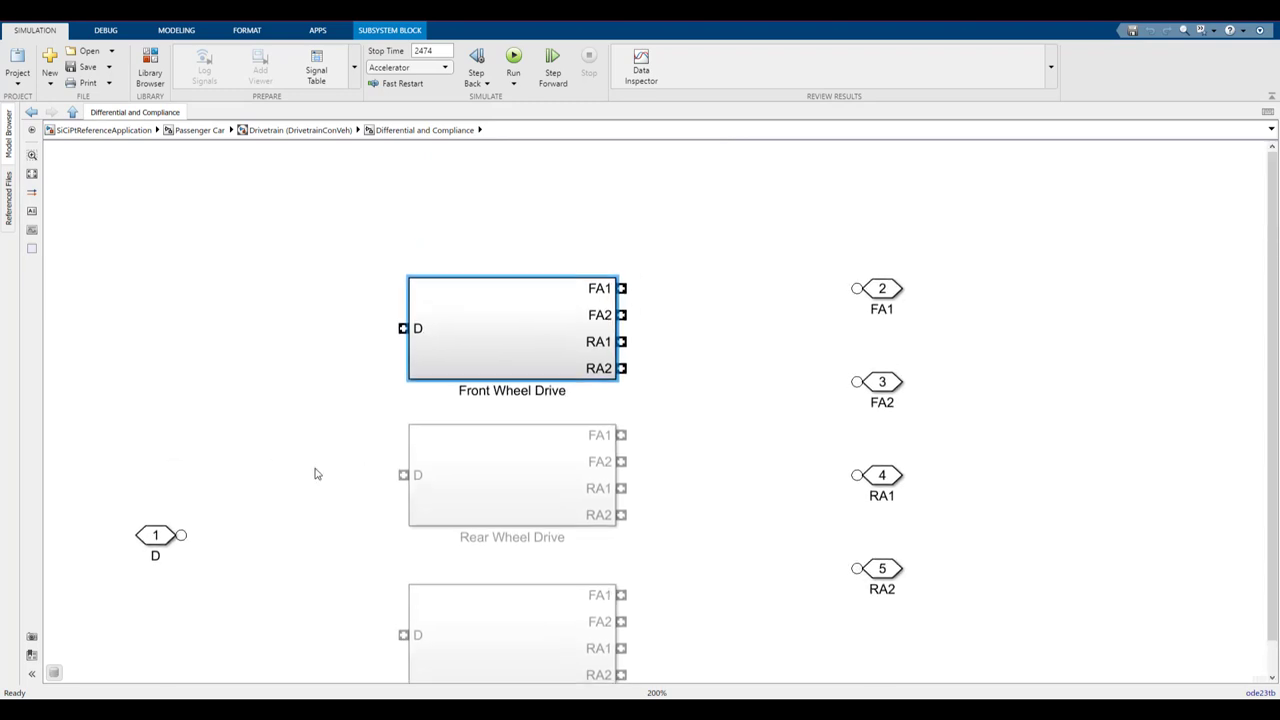
double_click(480, 371)
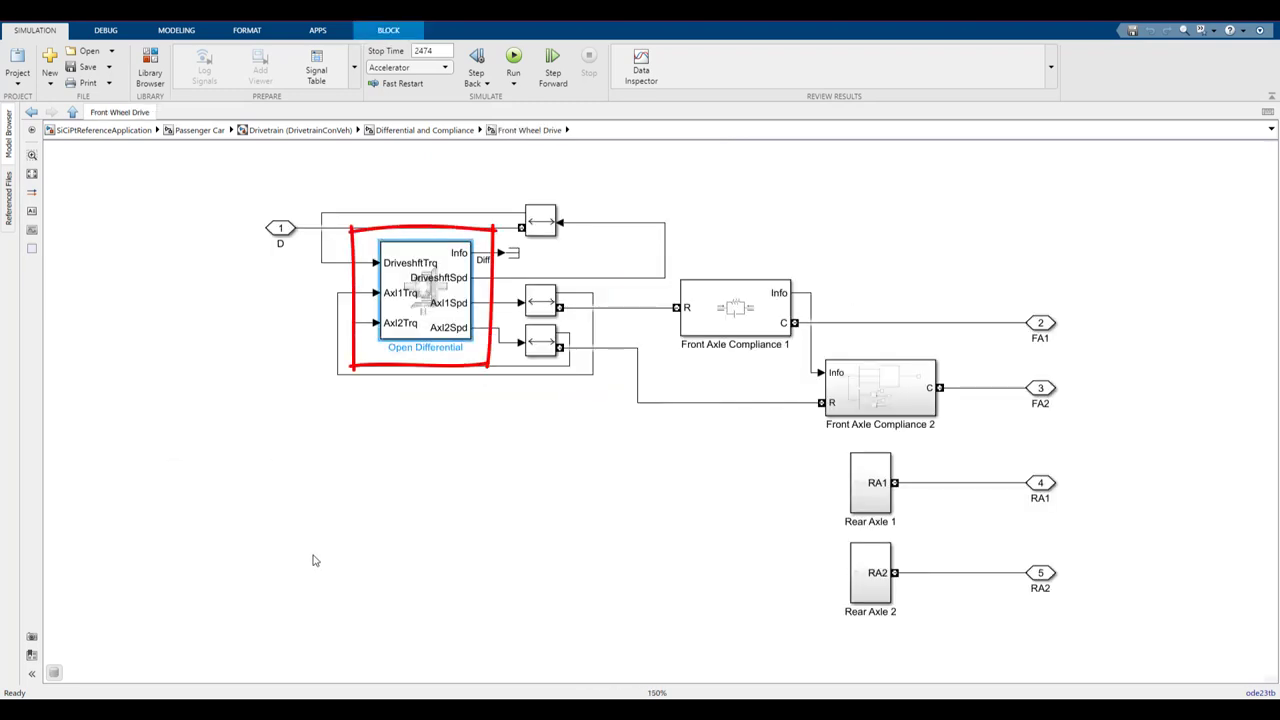
Check that the Open Differential's Ndiff (Model Workspace) value is 3 and close both dialogs
double_click(425, 295)
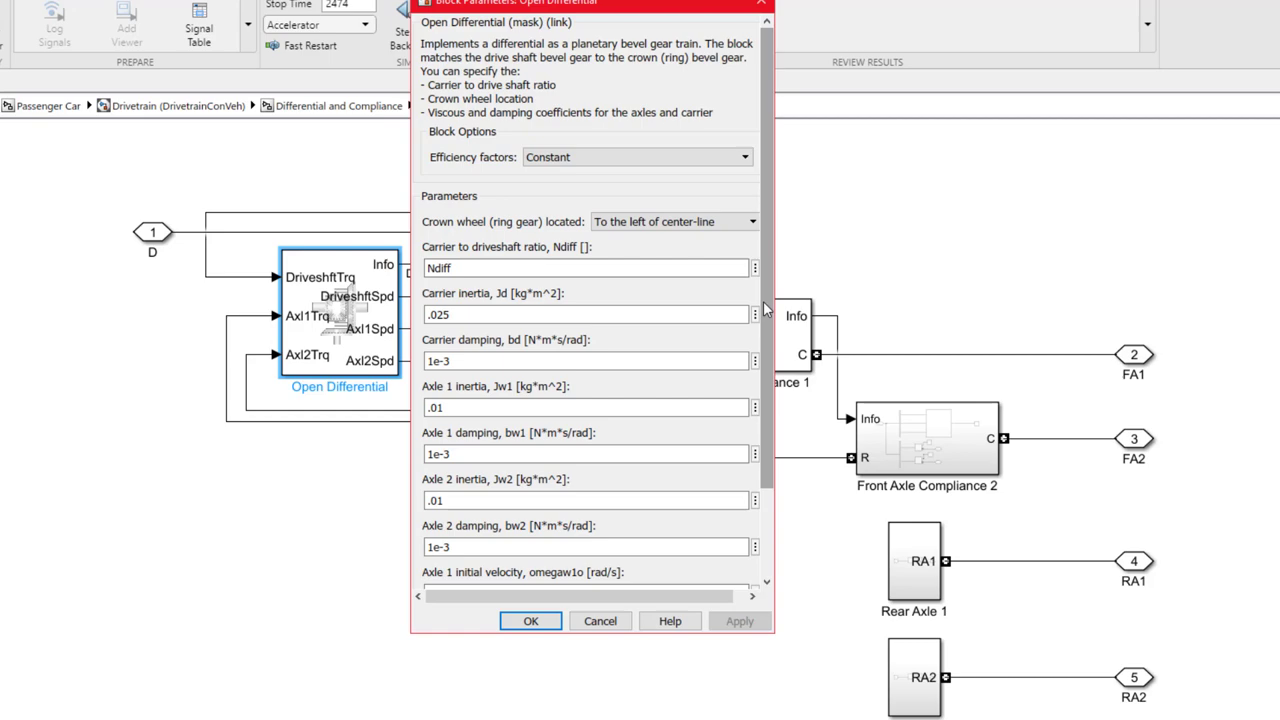
left_click(756, 272)
mouse_move(798, 285)
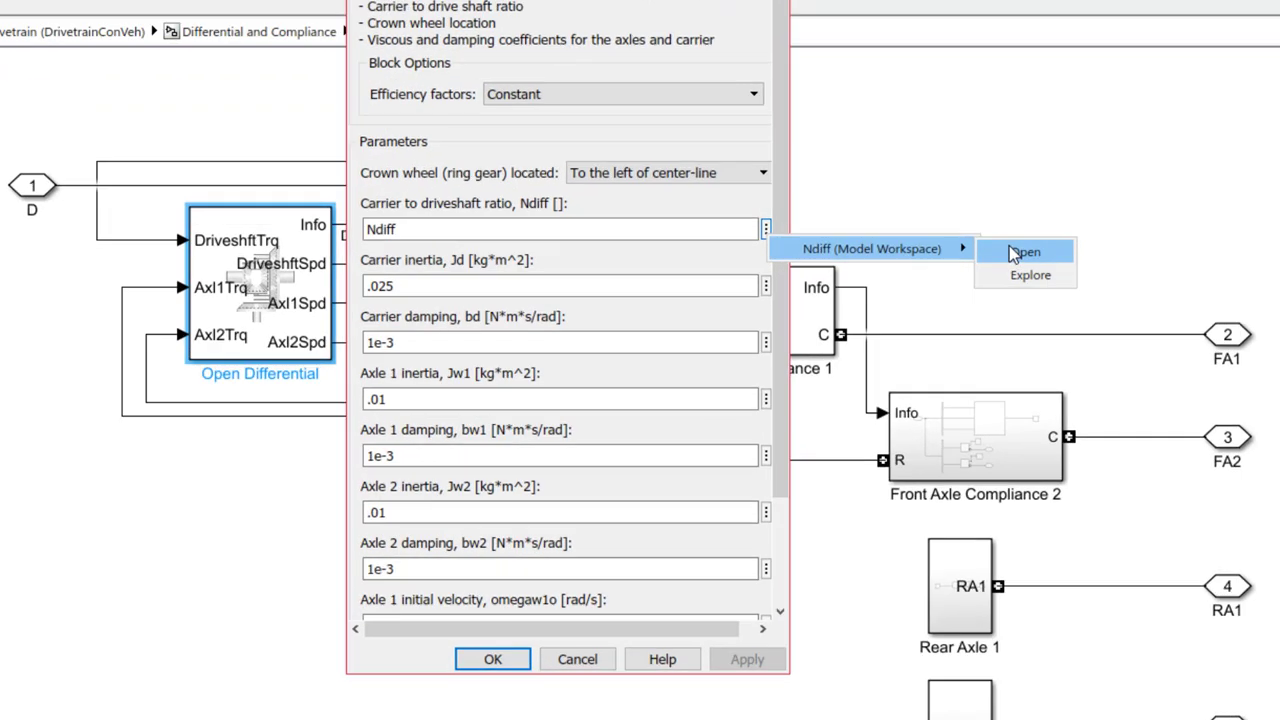
left_click(1013, 254)
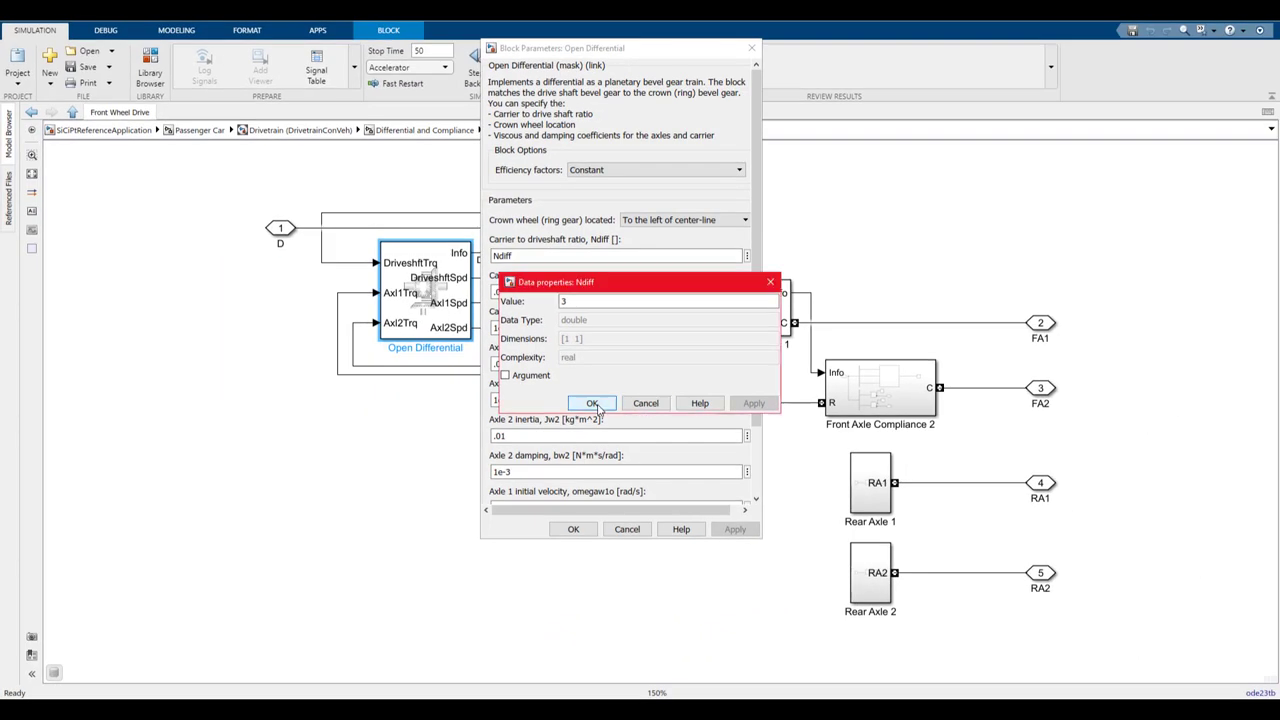
left_click(497, 463)
left_click(573, 529)
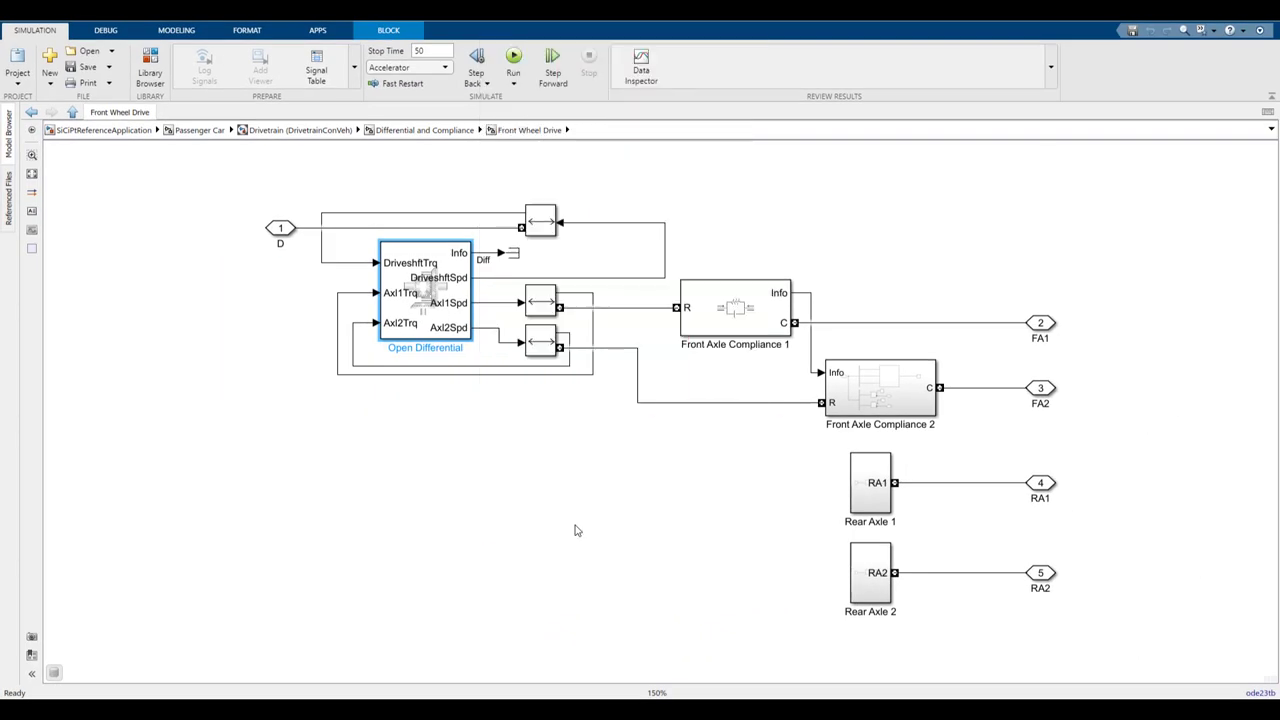
Simulate the model with Ndiff at 3, then bring up Ndiff's data properties
left_click(513, 58)
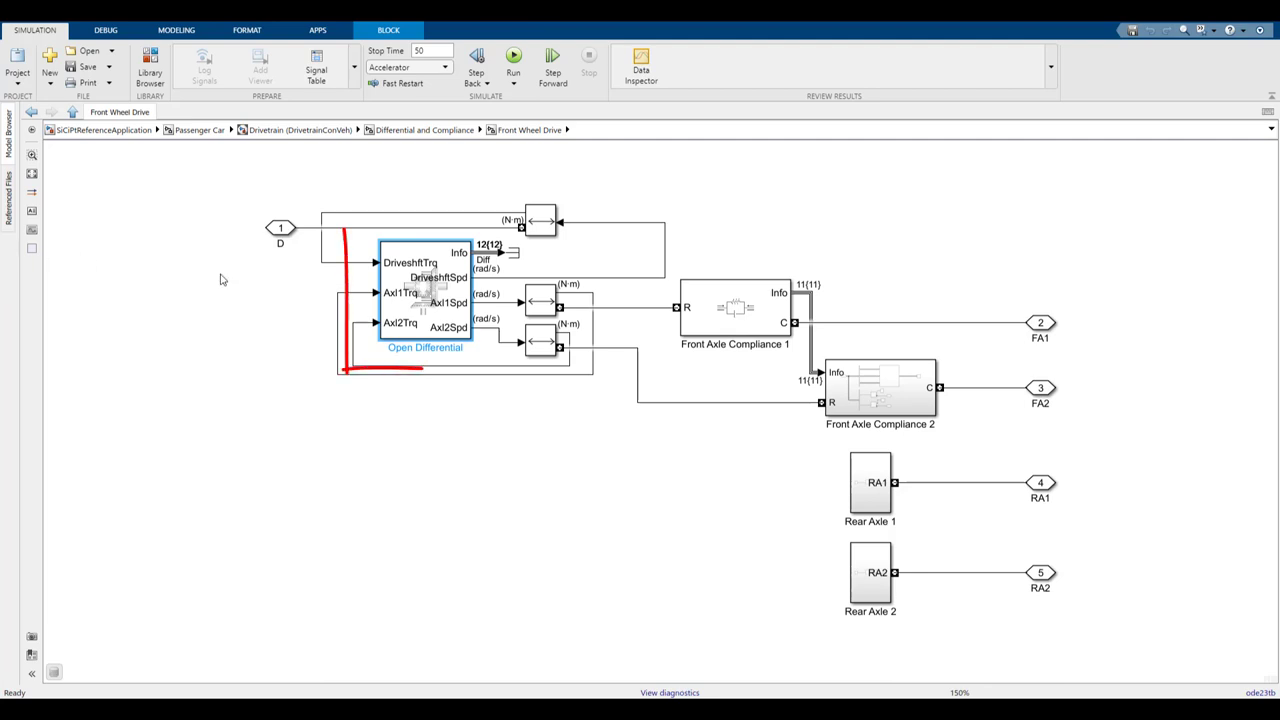
double_click(424, 300)
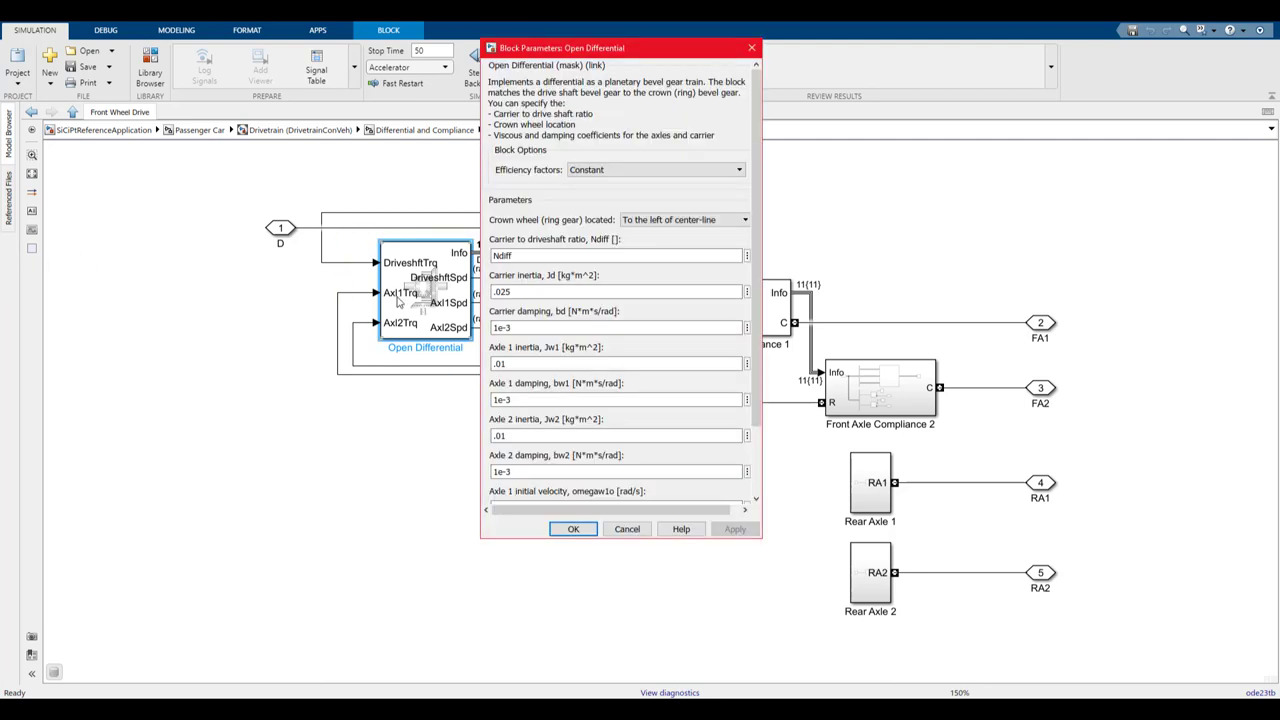
left_click(748, 259)
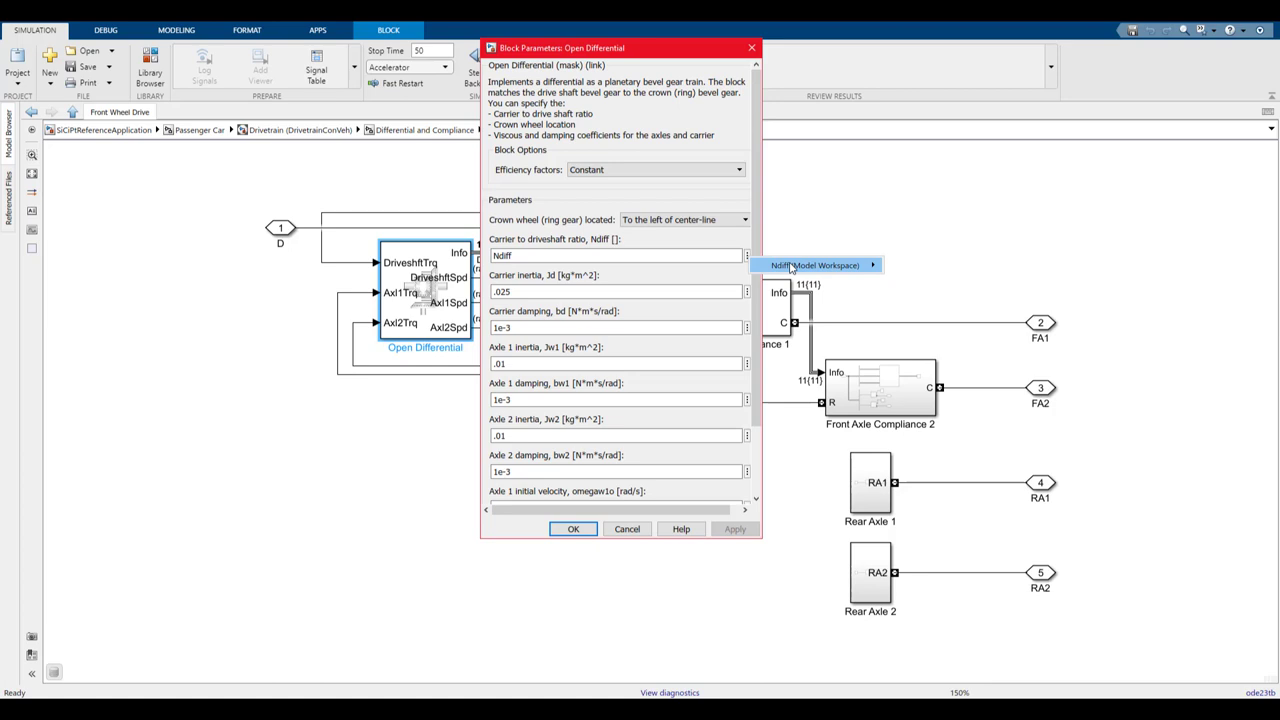
mouse_move(808, 268)
left_click(920, 267)
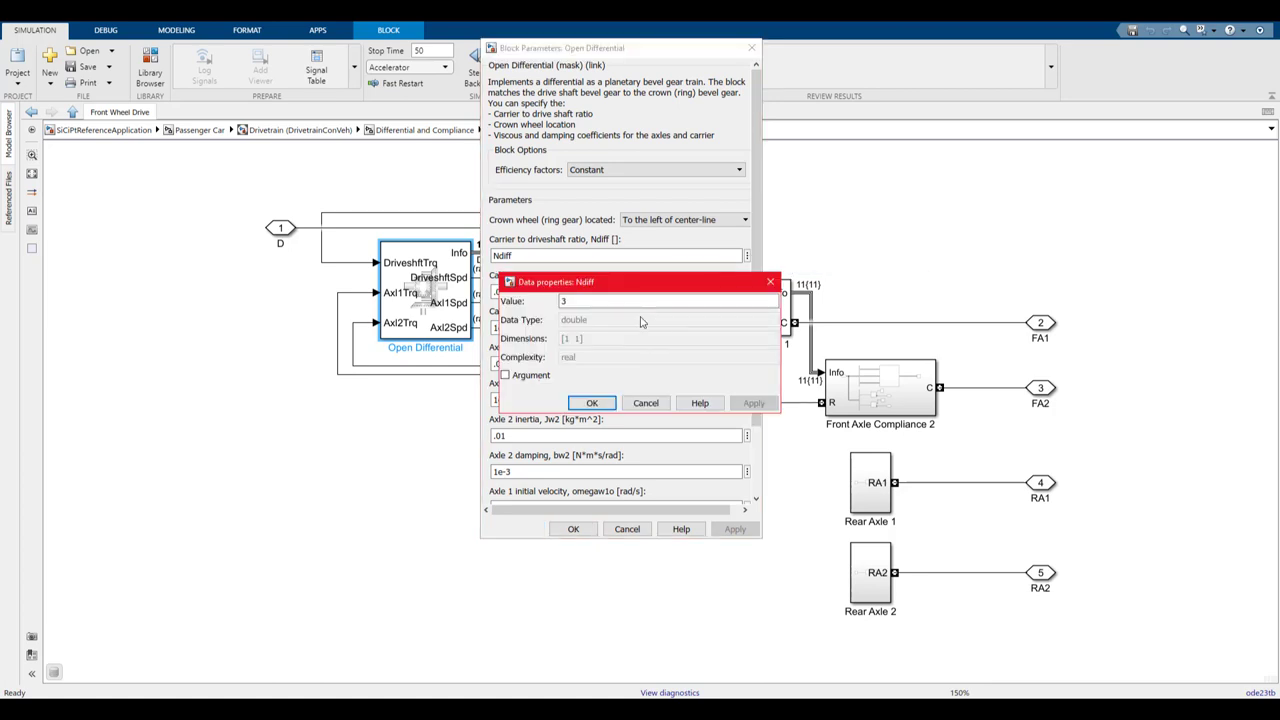
Change Ndiff to 2.5 and rerun the simulation
double_click(563, 301)
type("2.5")
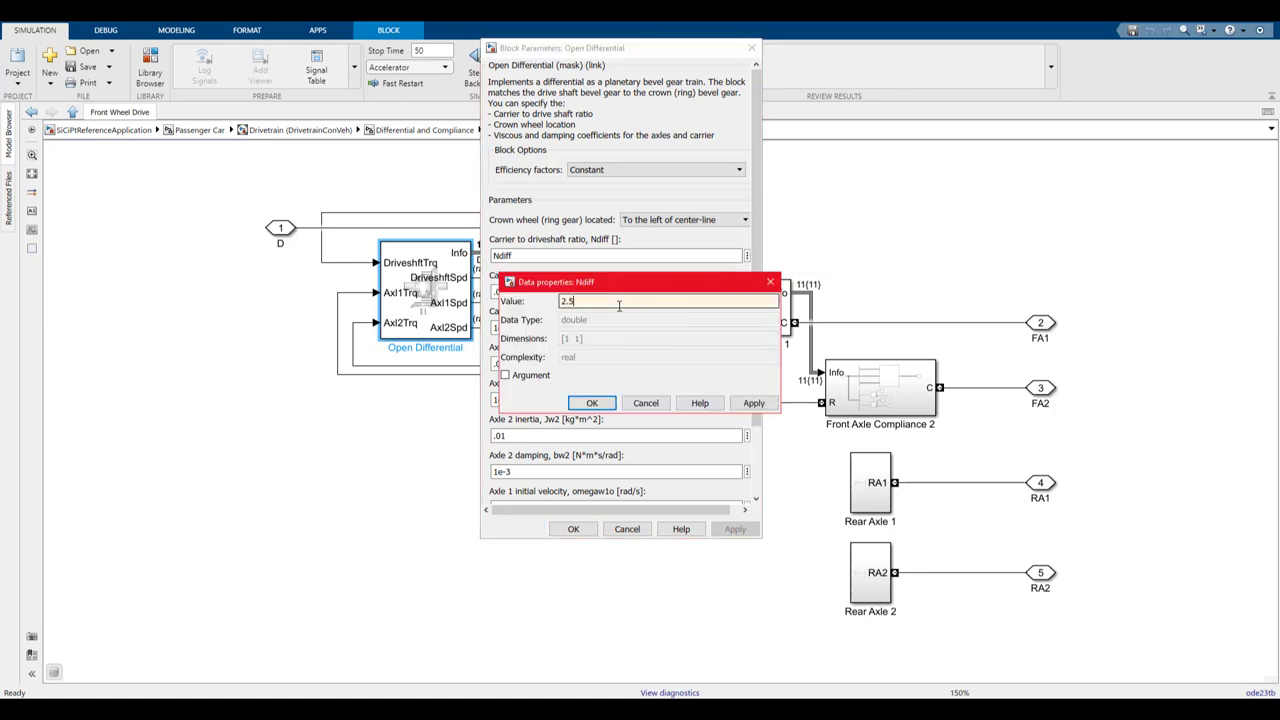
left_click(592, 402)
left_click(573, 529)
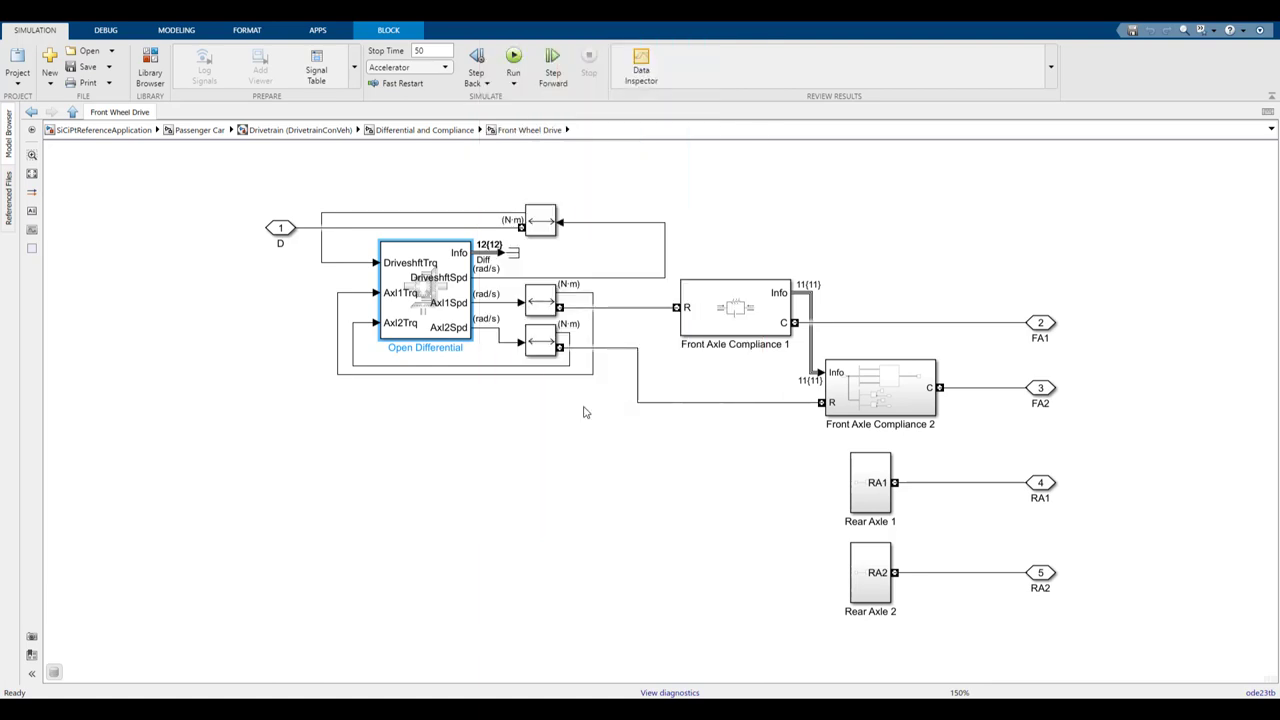
left_click(514, 58)
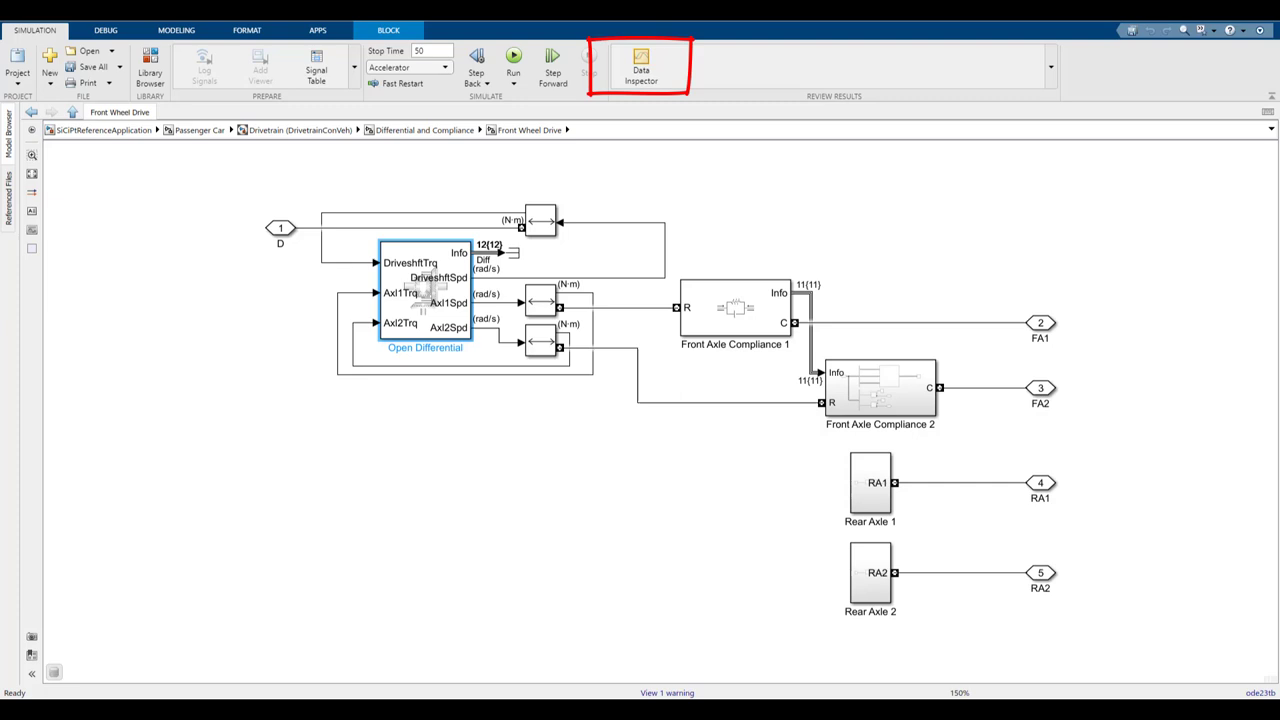
Plot Run 2's Trace Velocity actual signal (2) in the Simulation Data Inspector
left_click(640, 68)
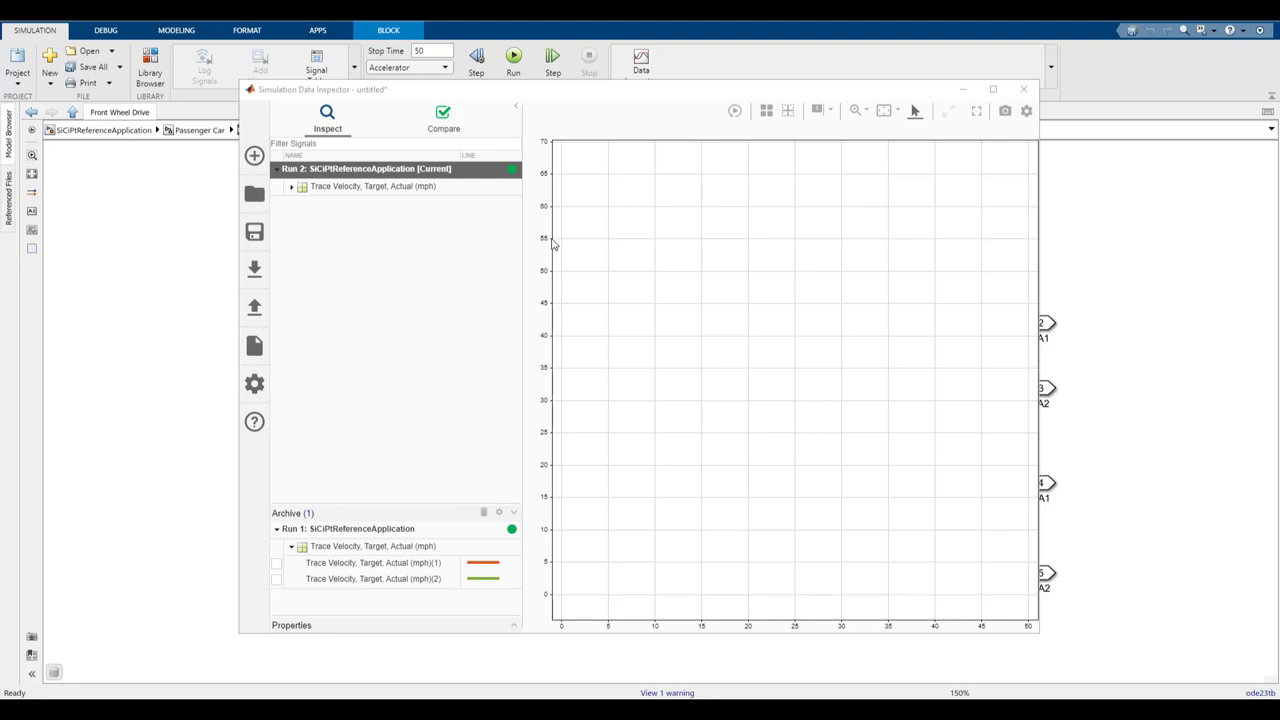
left_click(292, 188)
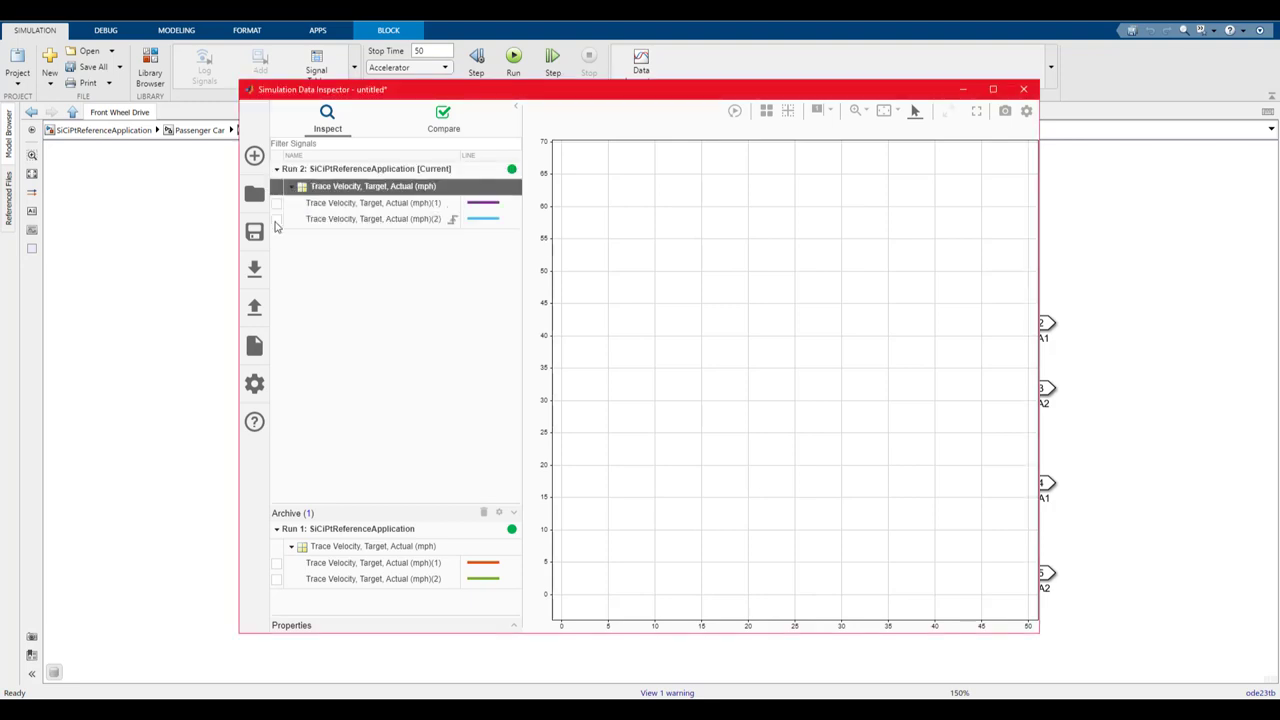
left_click(276, 220)
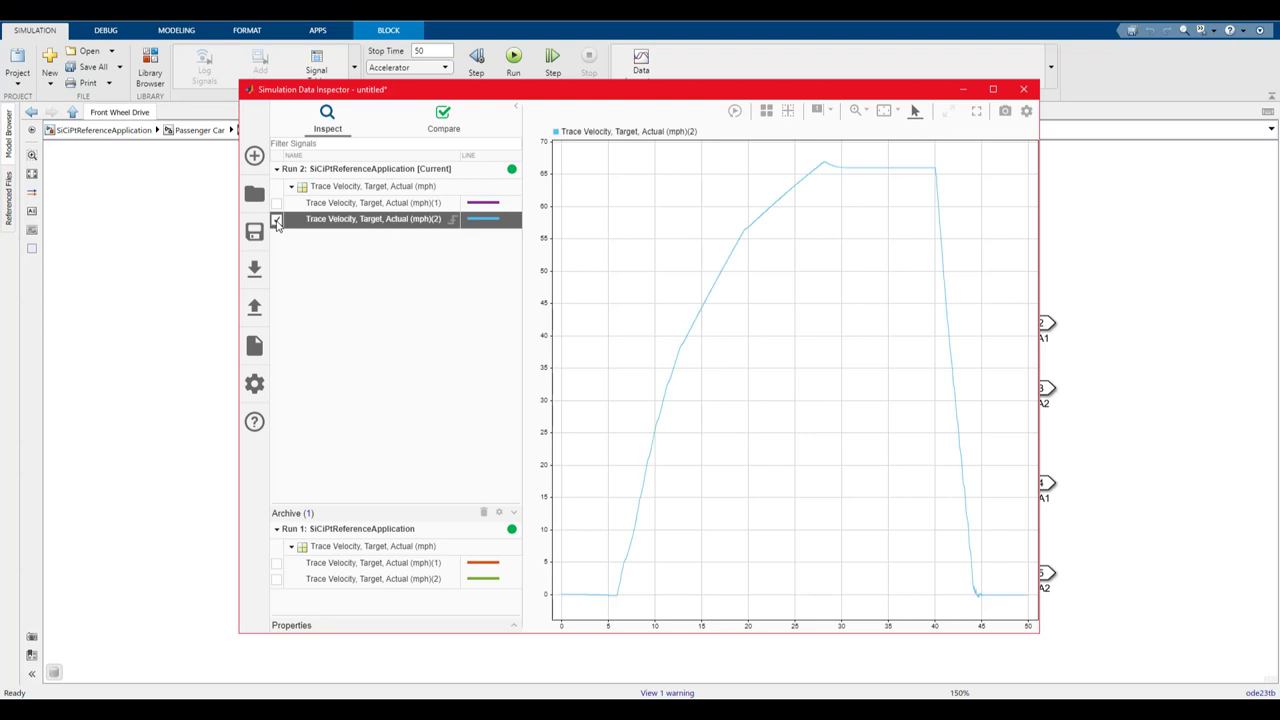
Rename the plotted Run 2 velocity signal to 'Diff ratio: 2.5'
right_click(352, 220)
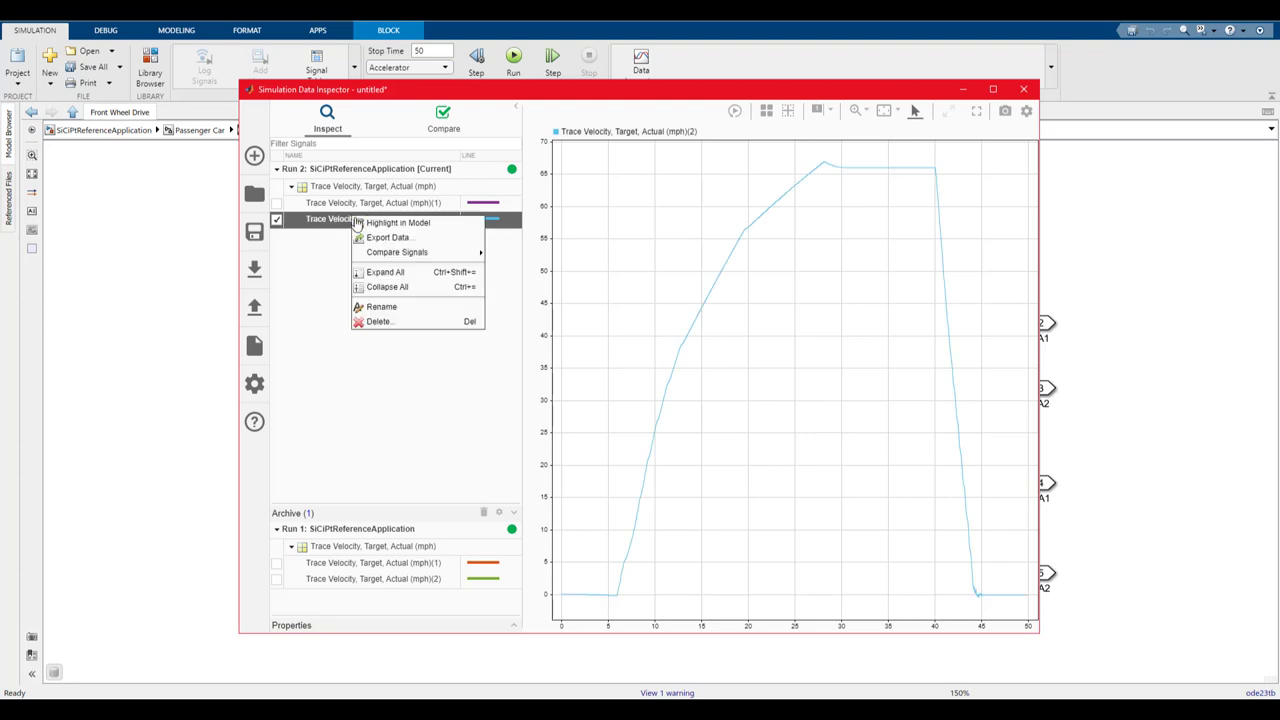
left_click(394, 307)
type("Diff")
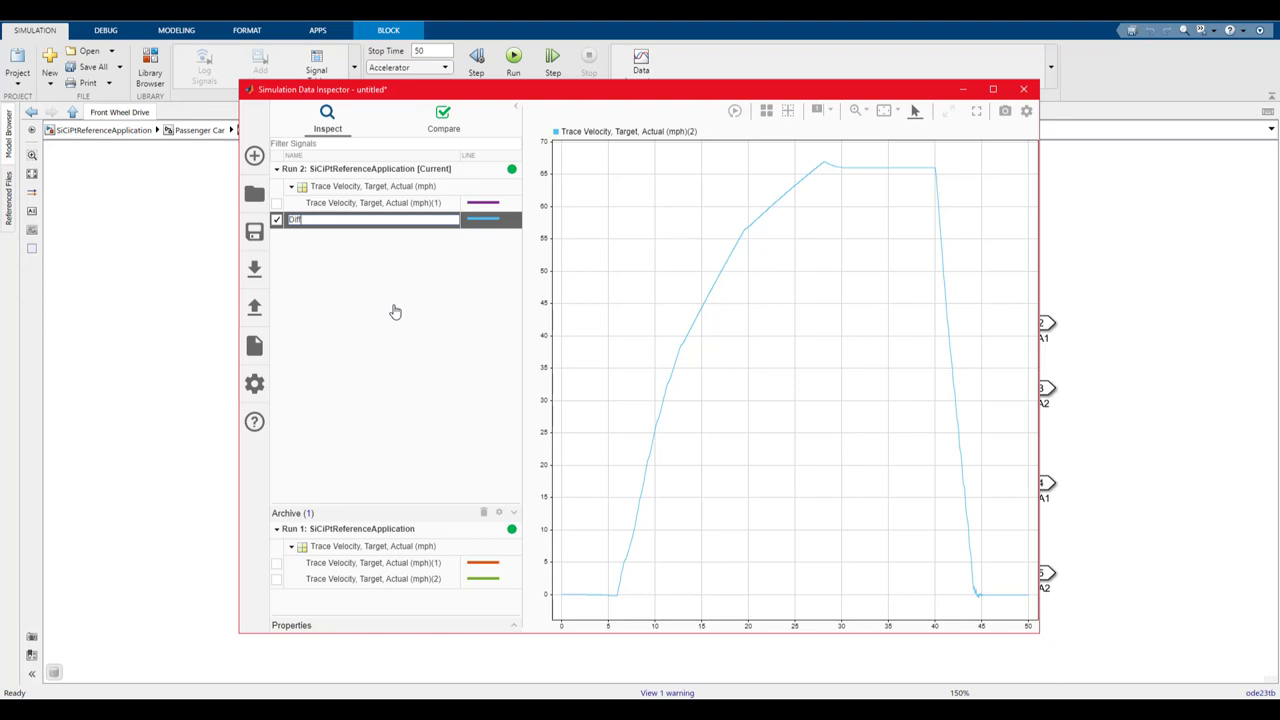
type(" ratio: 2.5")
key("Return")
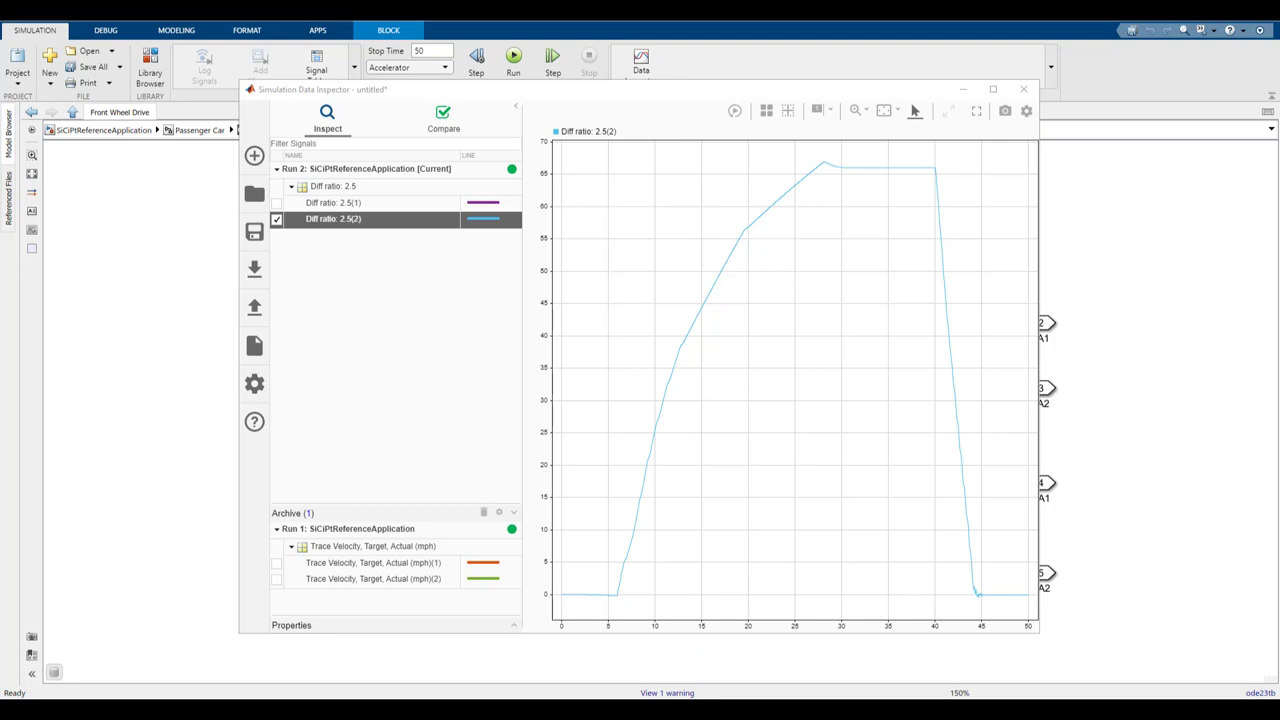
Plot the archived Run 1 Trace Velocity (mph)(2) signal and rename it 'Diff ratio: 3'
left_click(277, 580)
right_click(397, 588)
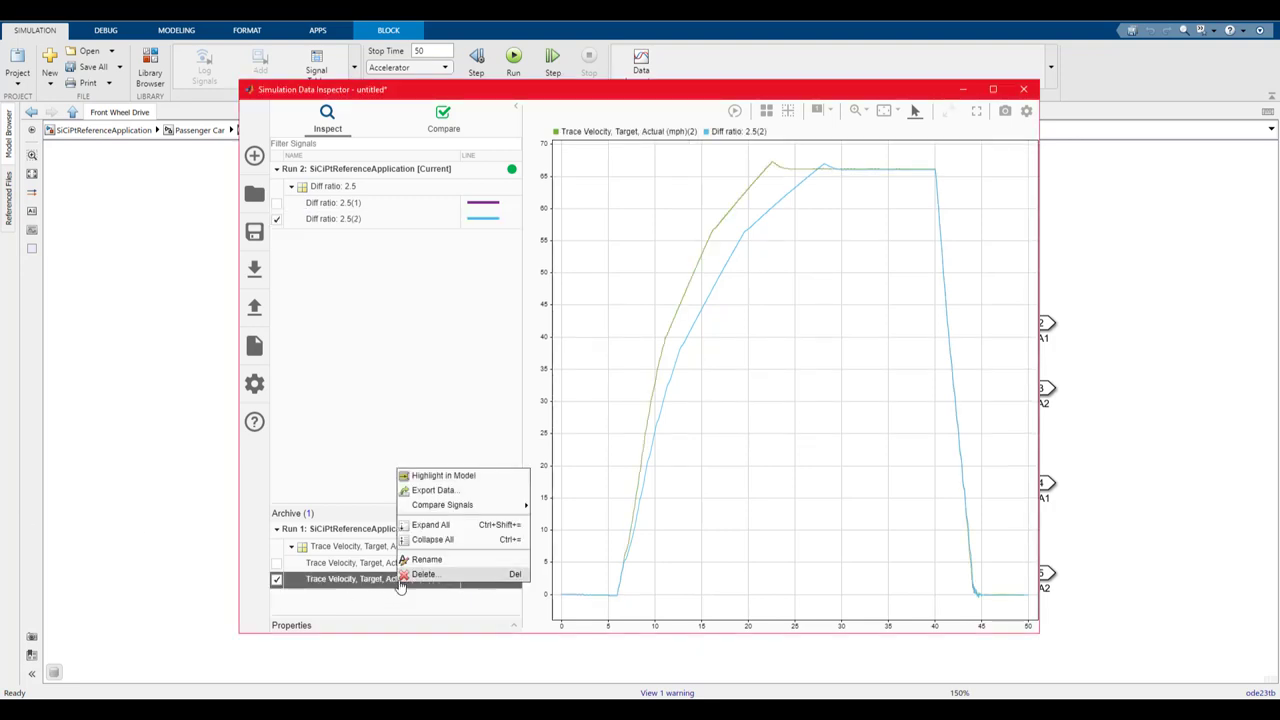
left_click(424, 560)
type("Diff r")
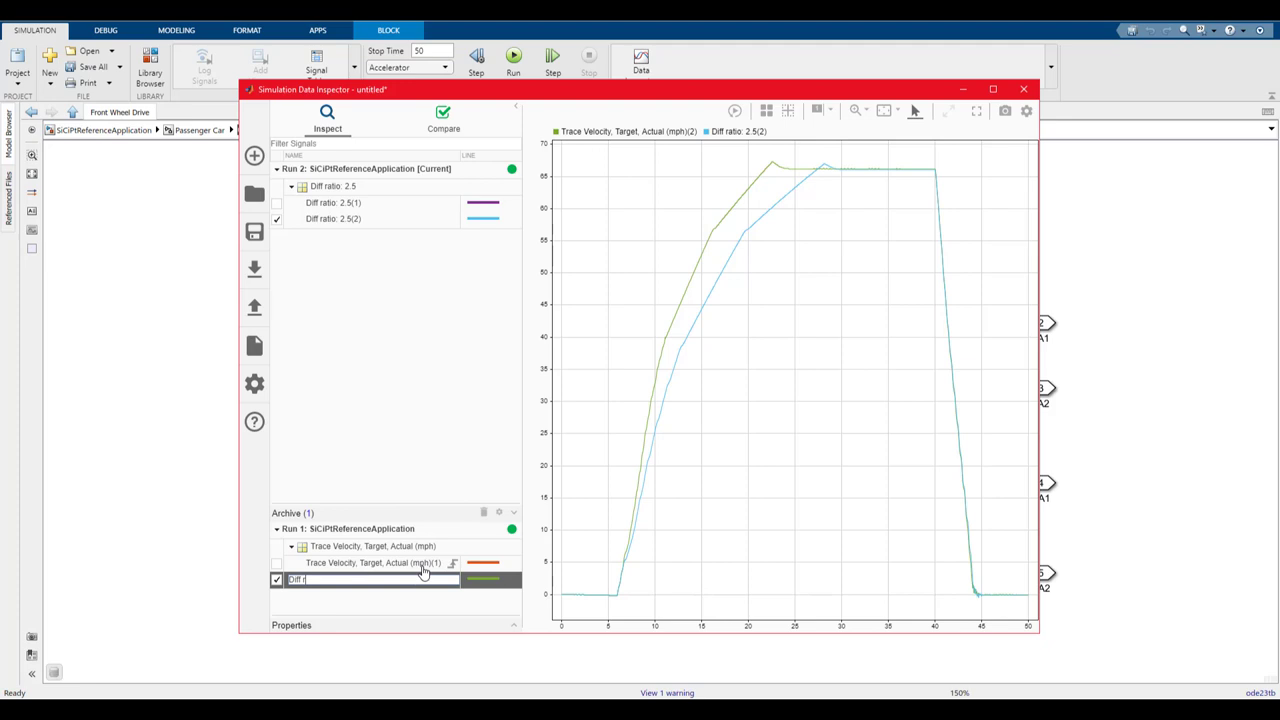
type("atio: 3")
key("Return")
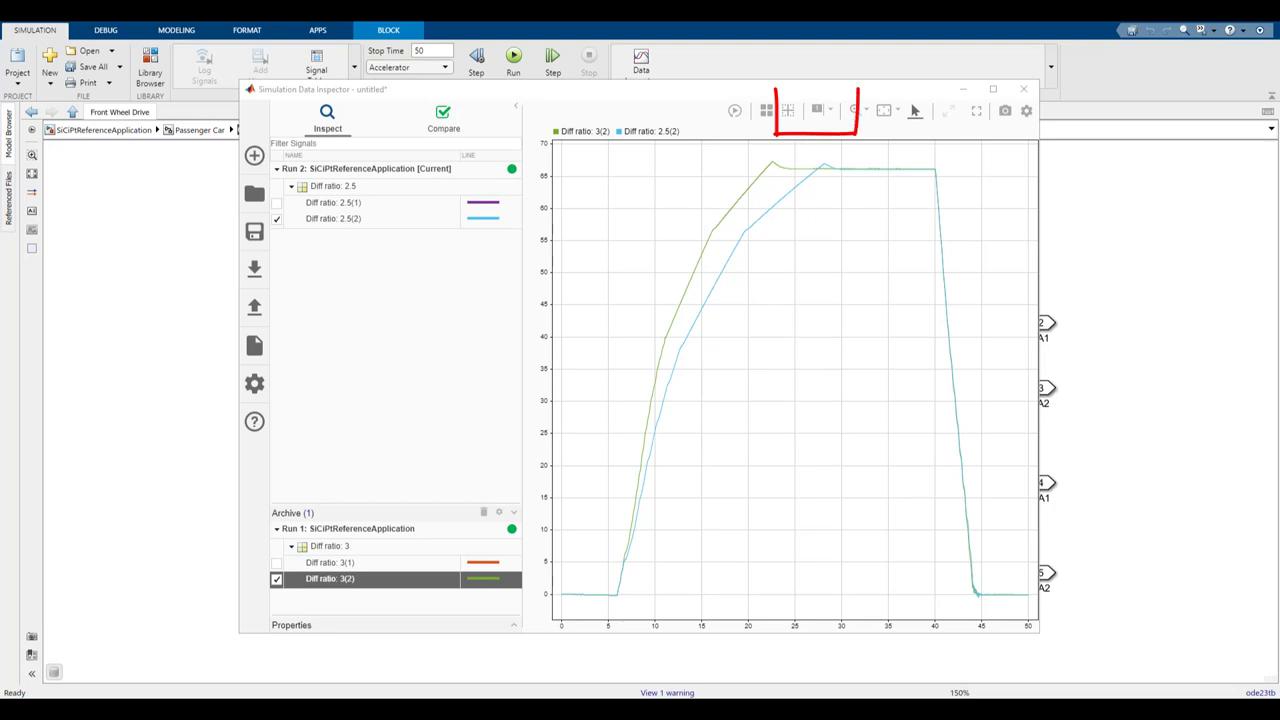
Add two data cursors and drag them to the 60 mph points at 18.2 s and 22.4 s
left_click(827, 108)
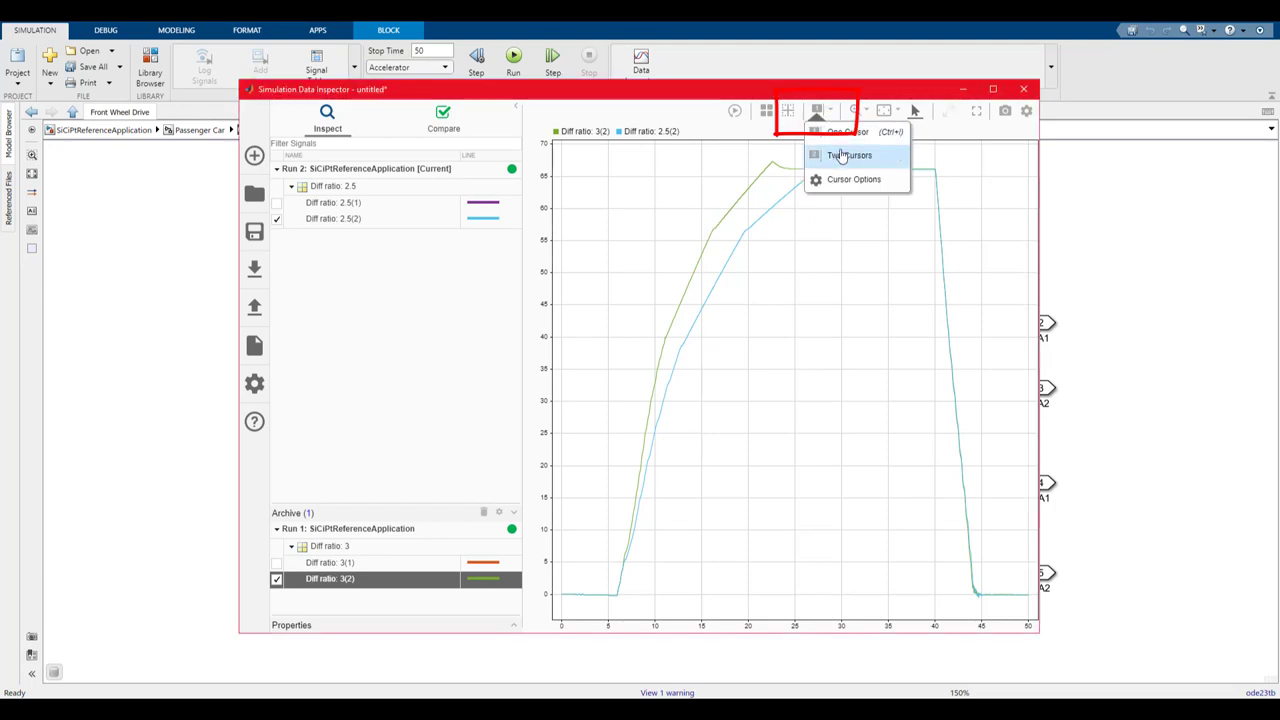
left_click(840, 160)
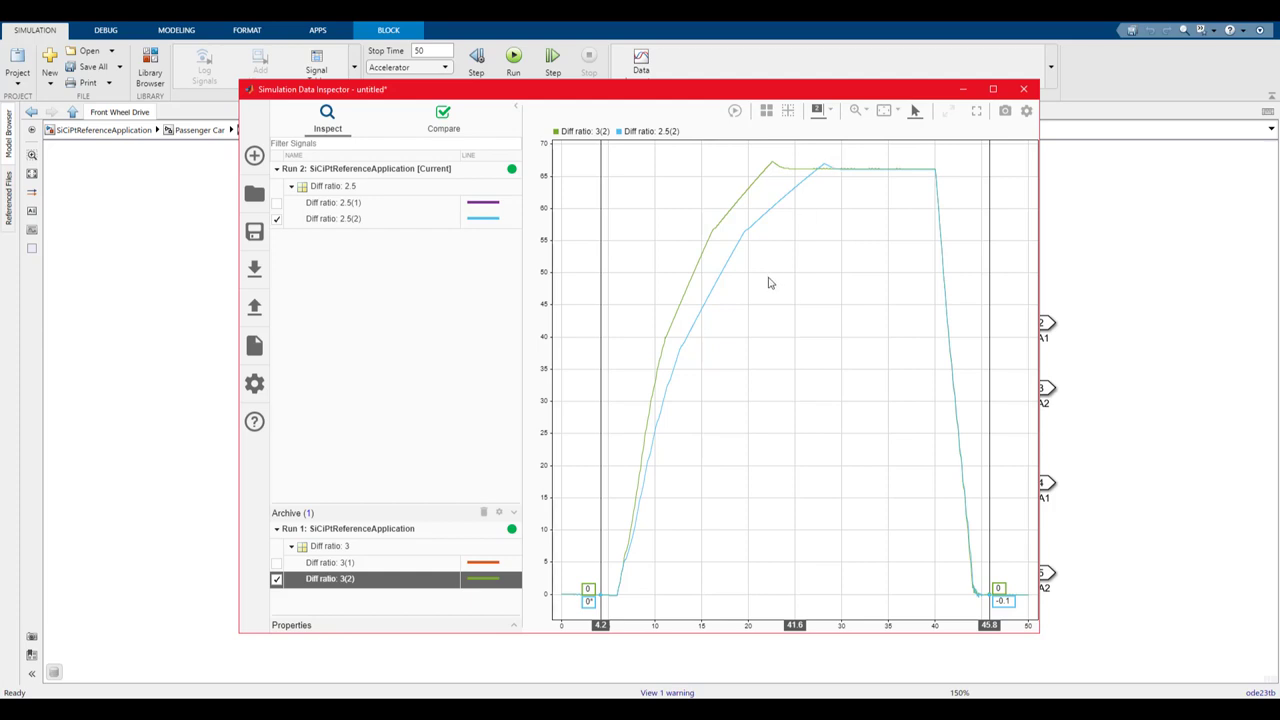
left_click_drag(607, 249, 732, 236)
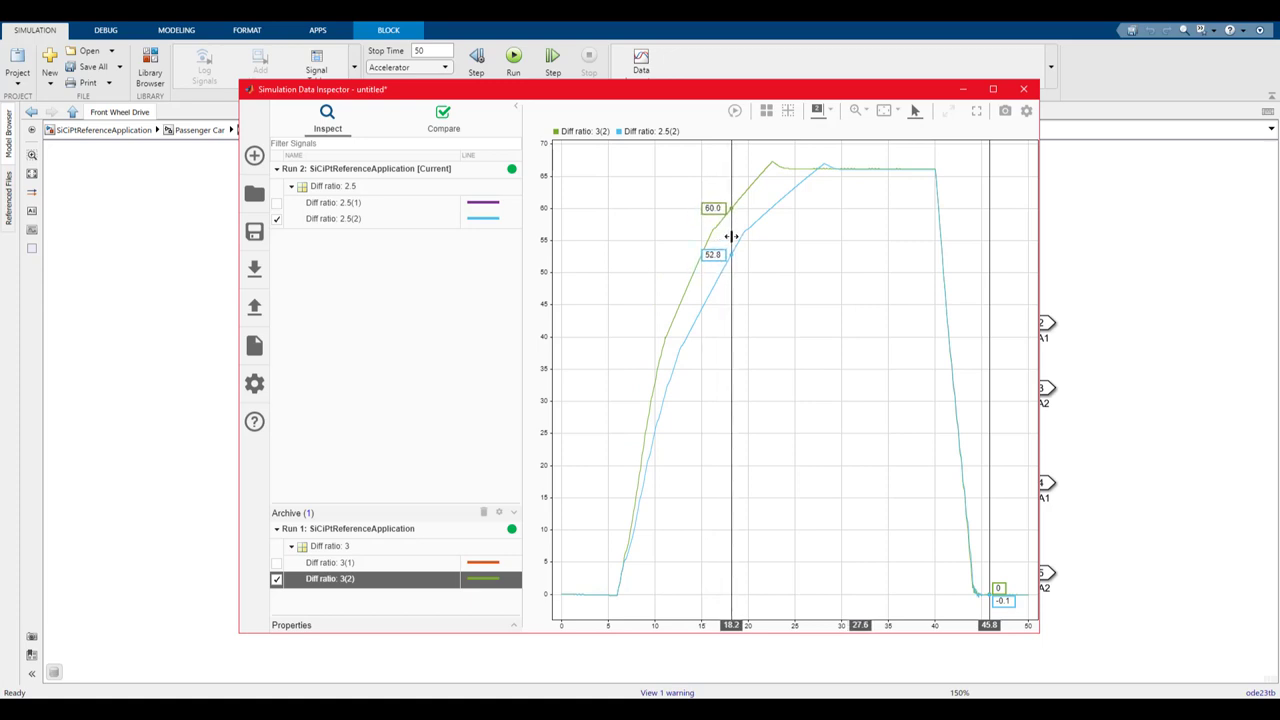
left_click_drag(991, 314, 771, 309)
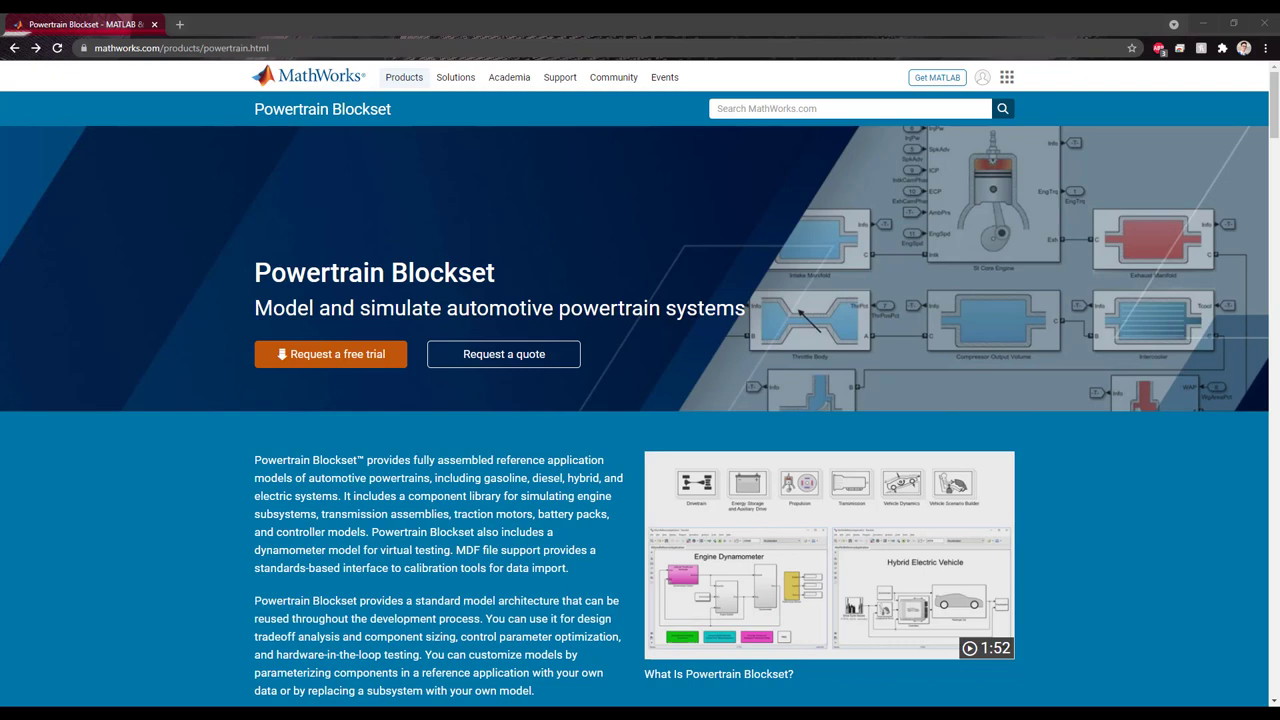
Scroll the Powertrain Blockset page to bring its Get Started links into view
scroll(258, 479, "down", 3)
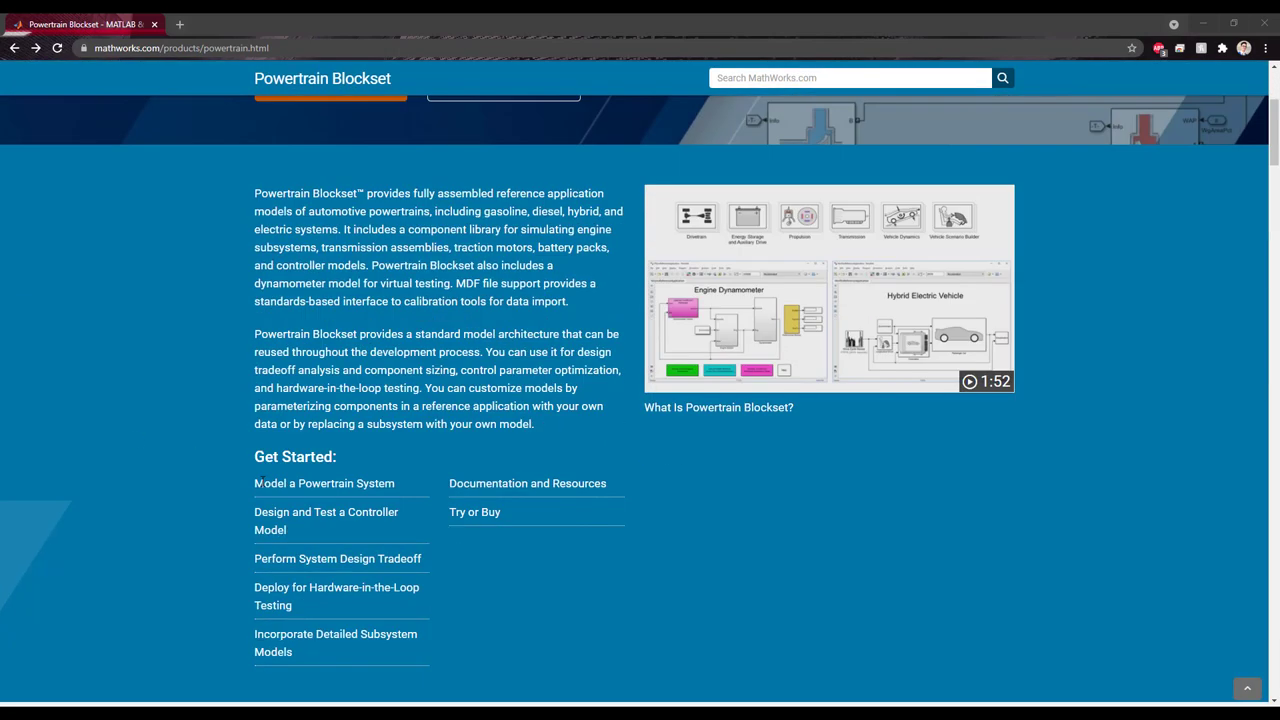
scroll(258, 483, "up", 1)
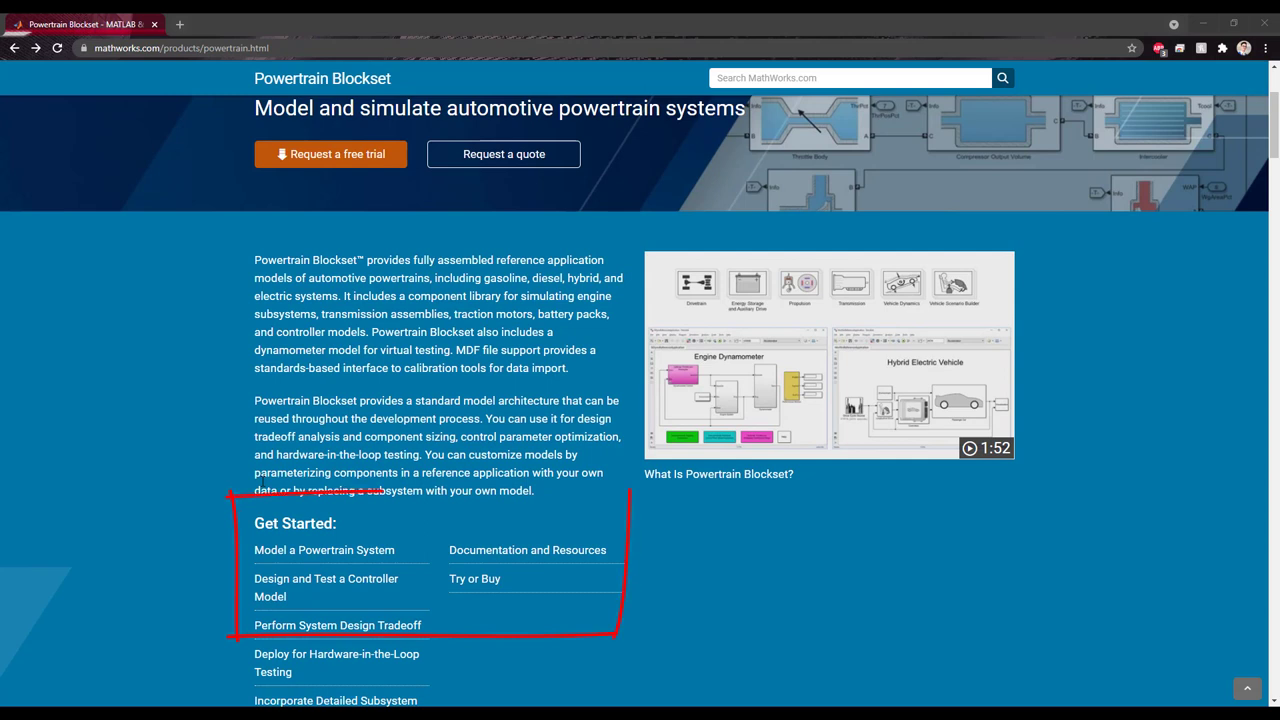